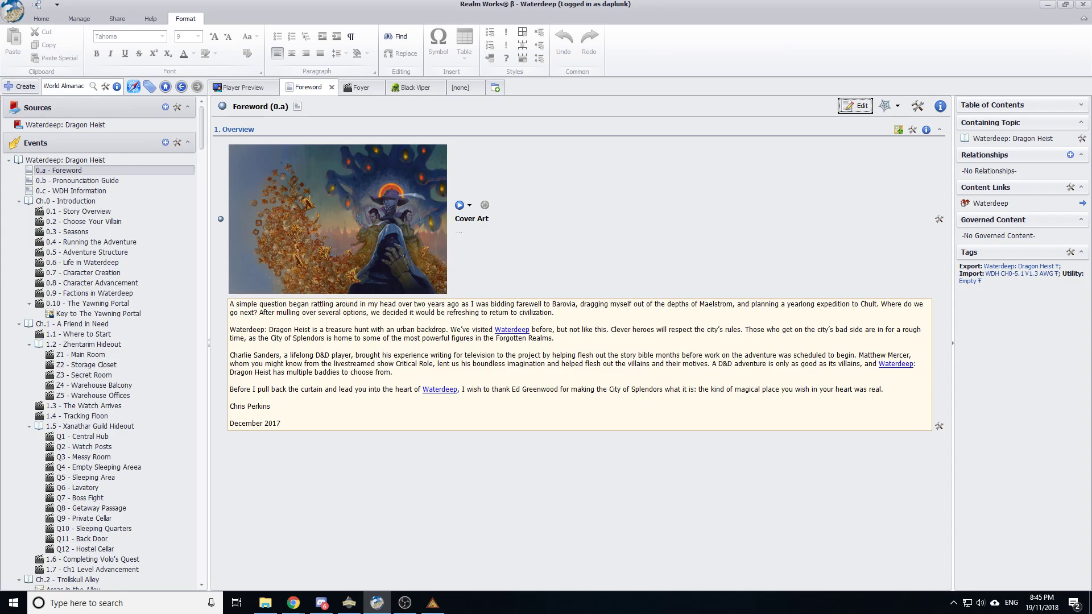
Paste the copied poem 'Listen. Put on Morning' into a new snippet below the Foreword text
{"action": "key", "text": "alt+Tab"}
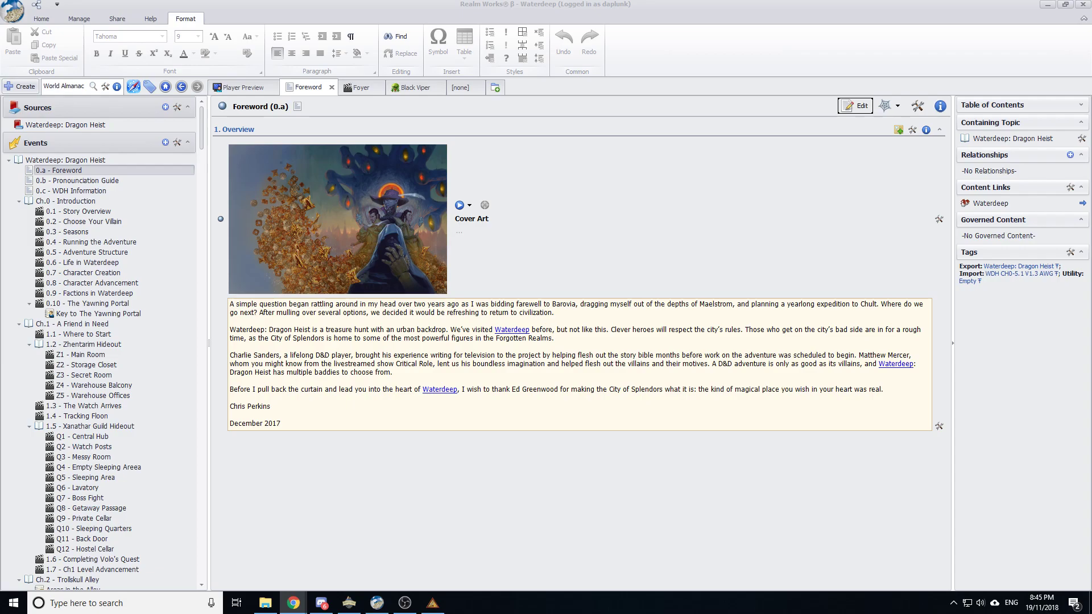
{"action": "left_click", "coordinate": [596, 430]}
{"action": "double_click", "coordinate": [596, 428]}
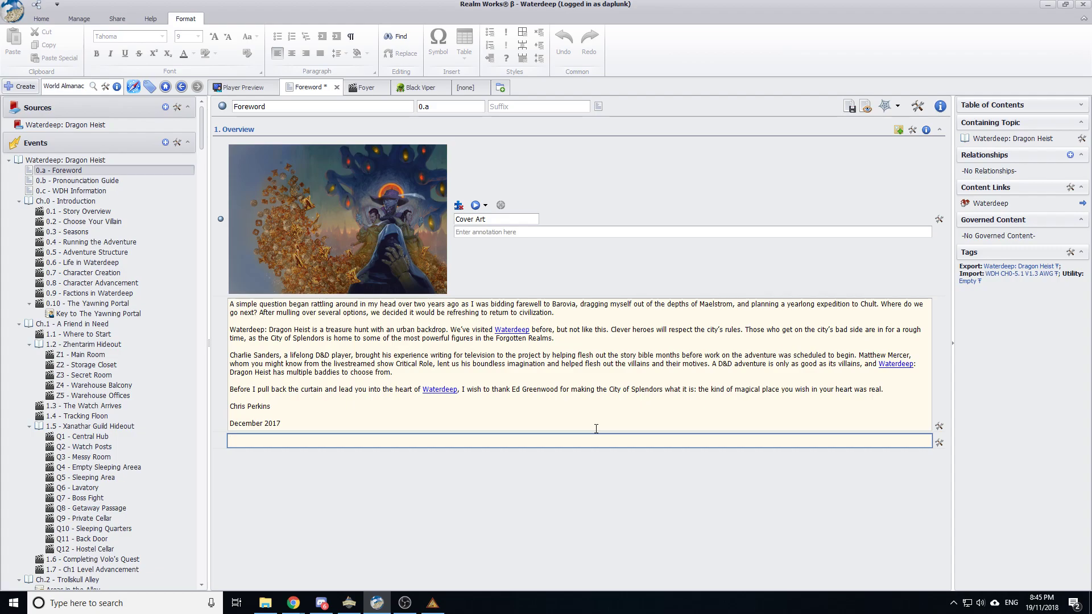
{"action": "key", "text": "ctrl+v"}
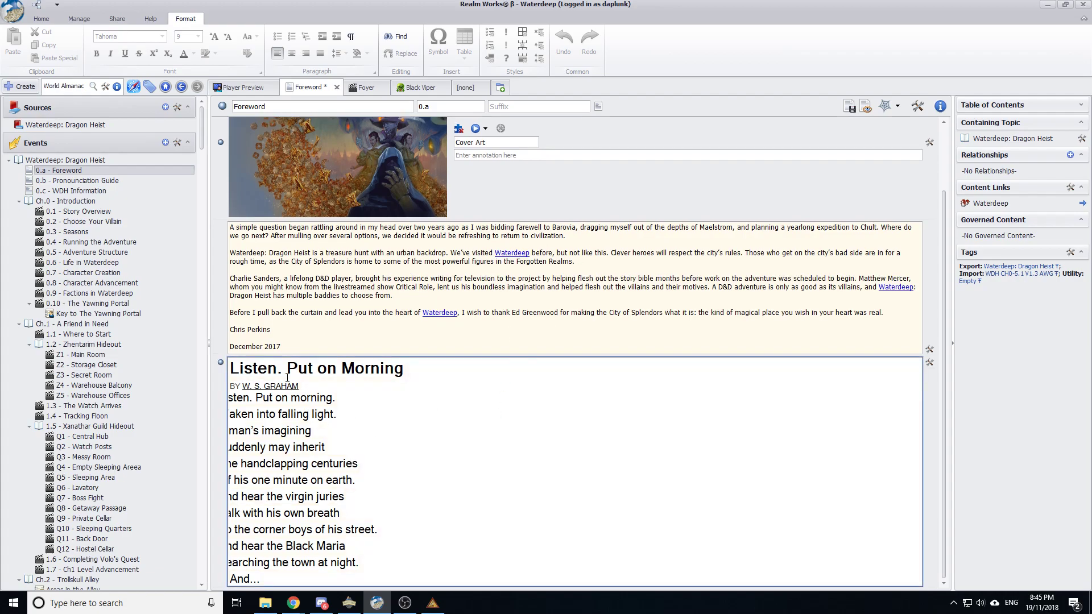
Select and deselect parts of the pasted poem, including its title, to check the formatting
{"action": "key", "text": "ctrl+a"}
{"action": "left_click", "coordinate": [487, 512]}
{"action": "left_click_drag", "start_coordinate": [354, 469], "coordinate": [358, 548]}
{"action": "left_click", "coordinate": [463, 459]}
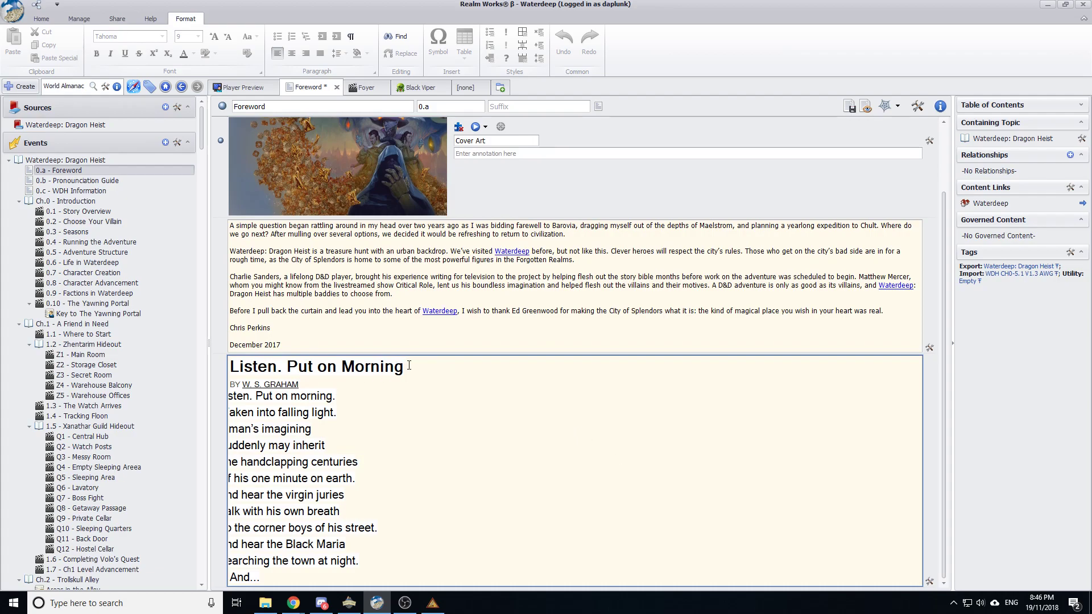
{"action": "left_click_drag", "start_coordinate": [413, 366], "coordinate": [229, 367]}
{"action": "left_click", "coordinate": [498, 448]}
Save the Foreword topic without link detection and resume editing it
{"action": "left_click", "coordinate": [849, 107]}
{"action": "left_click", "coordinate": [936, 161]}
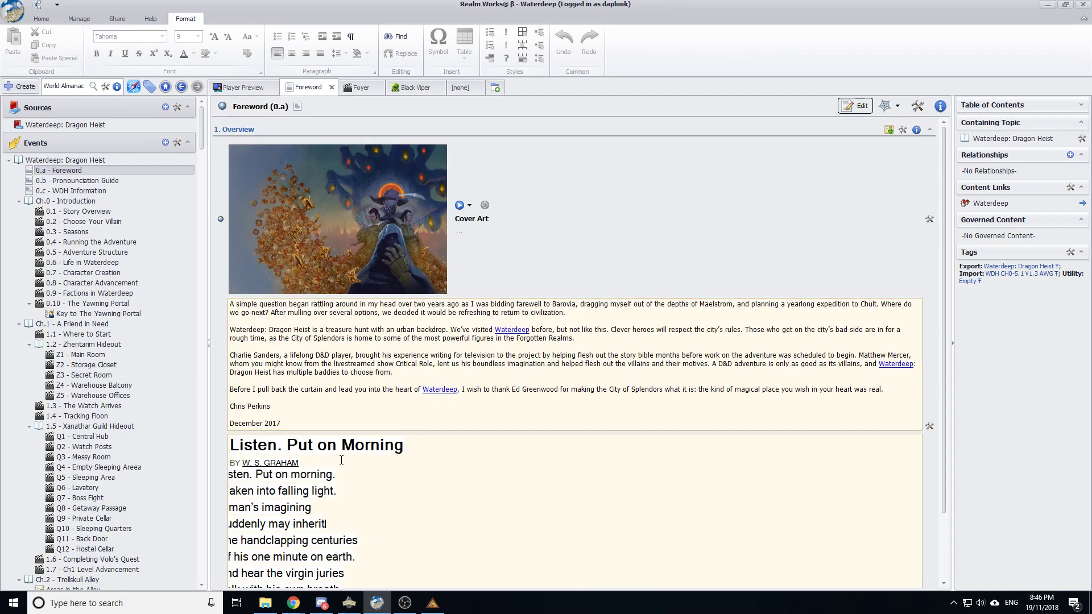
{"action": "left_click", "coordinate": [854, 105]}
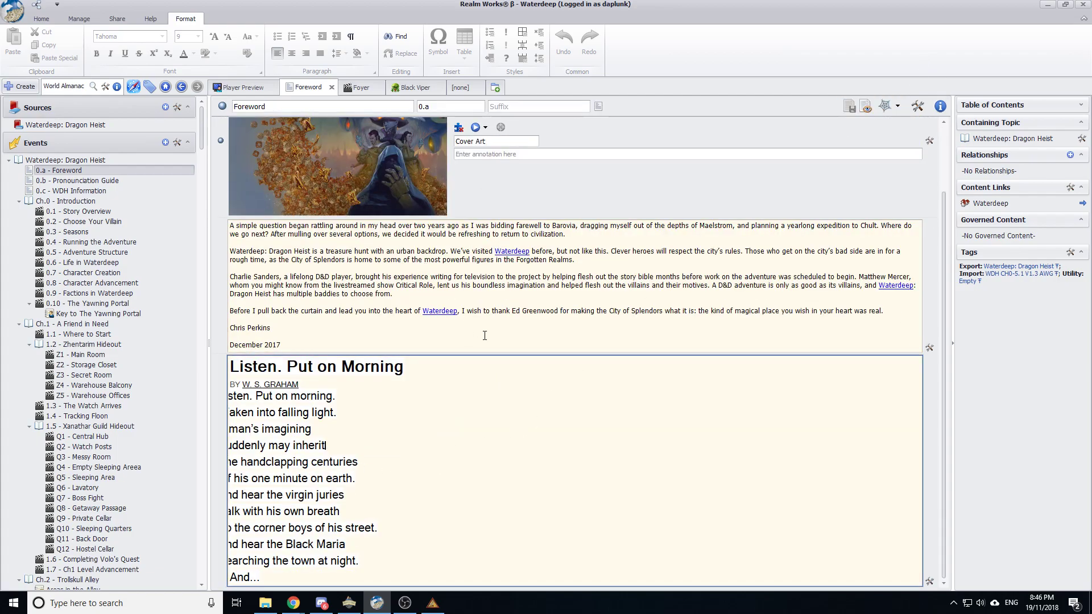
In Preferences > Styles, set the Normal style to Snap ITC at size 14
{"action": "scroll", "coordinate": [137, 53], "scroll_direction": "up", "scroll_amount": 3}
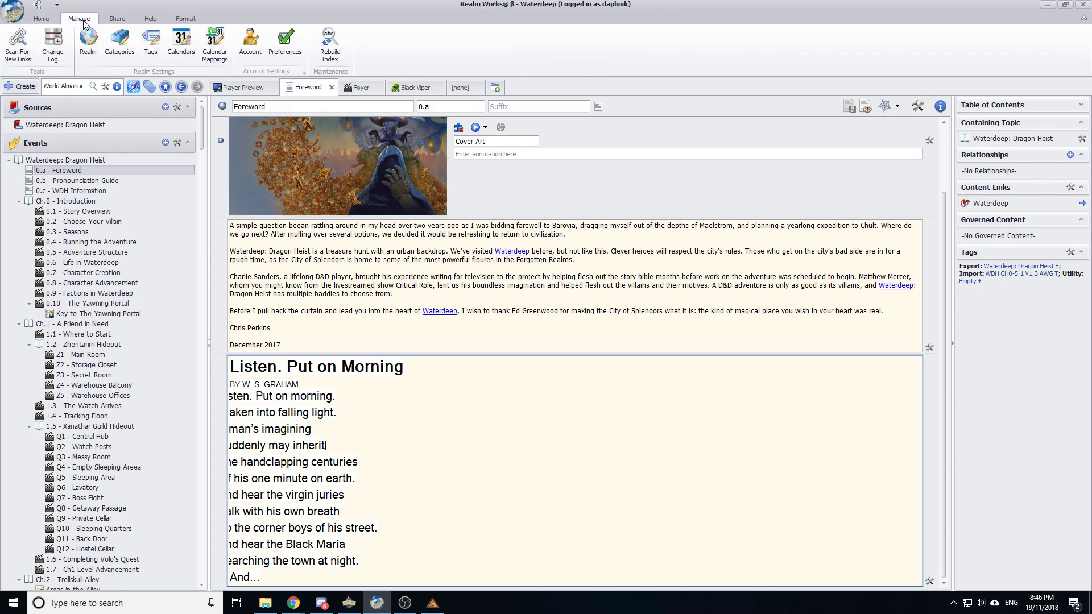
{"action": "scroll", "coordinate": [126, 53], "scroll_direction": "down", "scroll_amount": 1}
{"action": "scroll", "coordinate": [116, 54], "scroll_direction": "up", "scroll_amount": 1}
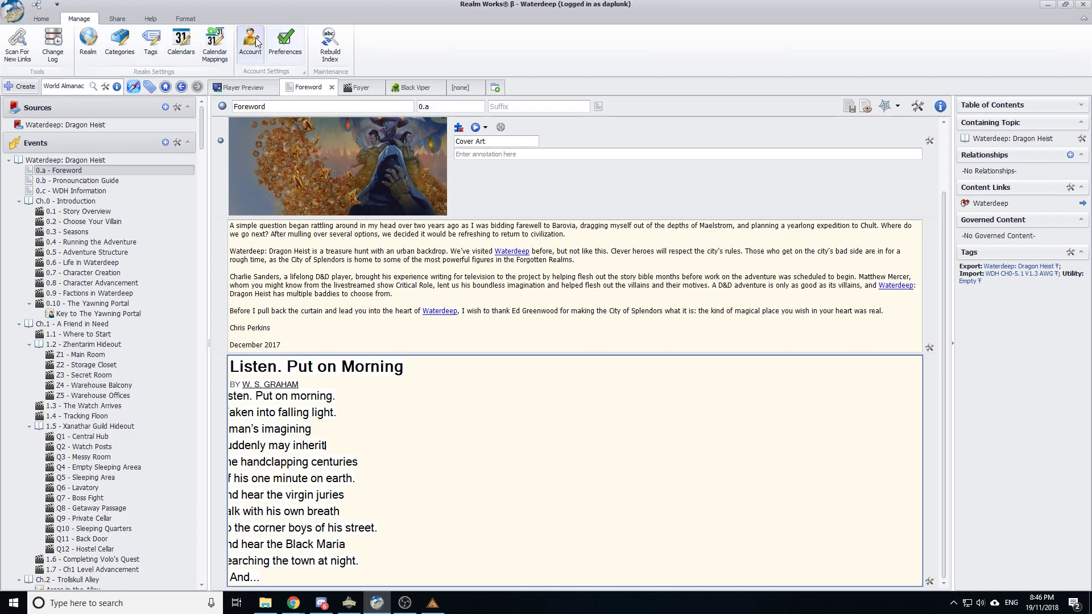
{"action": "left_click", "coordinate": [282, 43]}
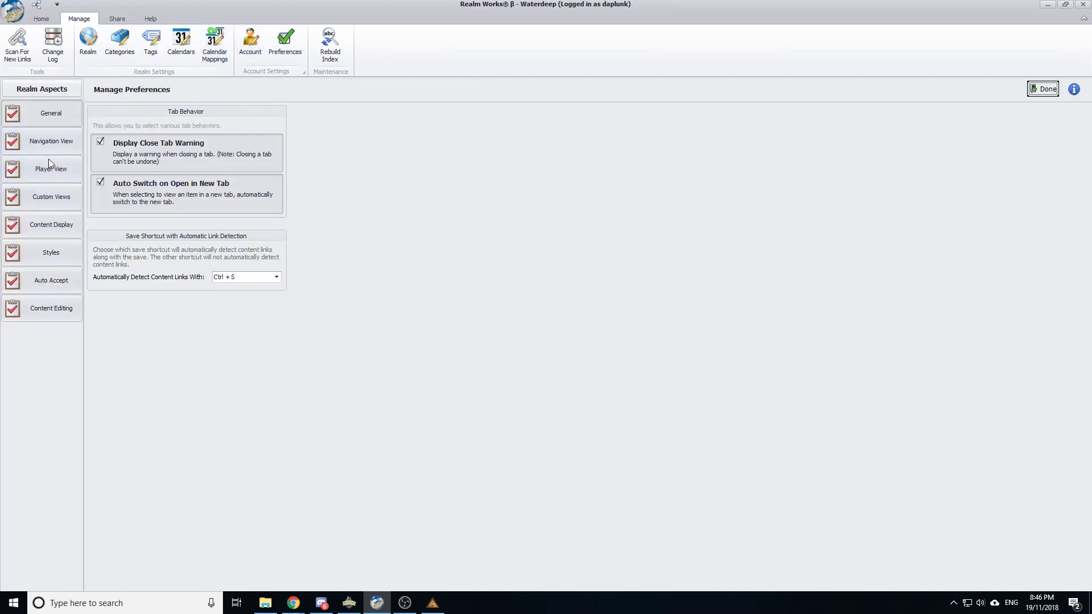
{"action": "left_click", "coordinate": [71, 255]}
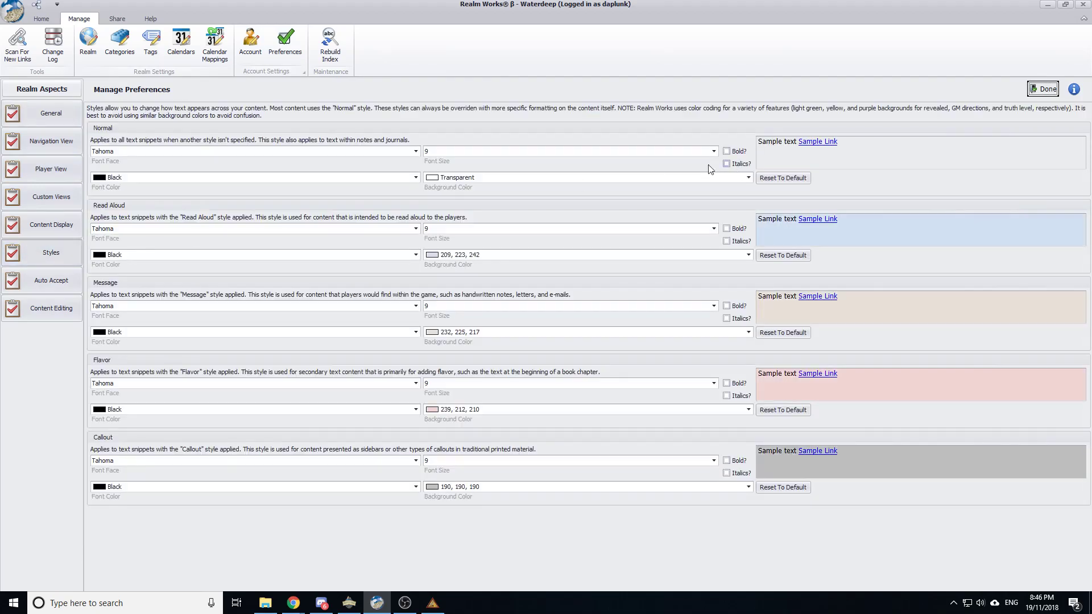
{"action": "left_click", "coordinate": [713, 150]}
{"action": "left_click", "coordinate": [448, 206]}
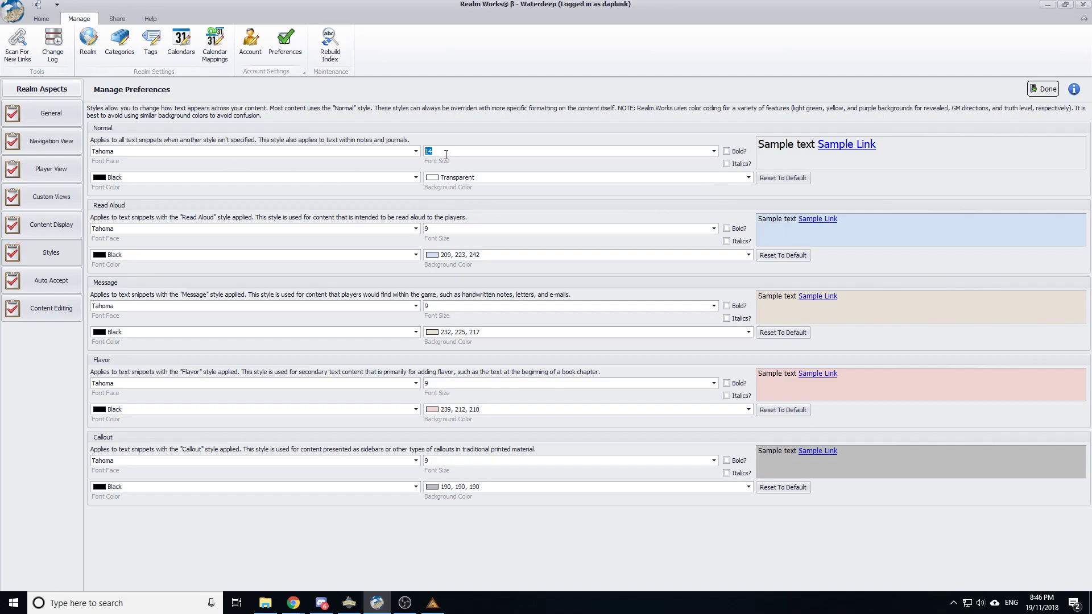
{"action": "left_click", "coordinate": [416, 151]}
{"action": "left_click", "coordinate": [175, 197]}
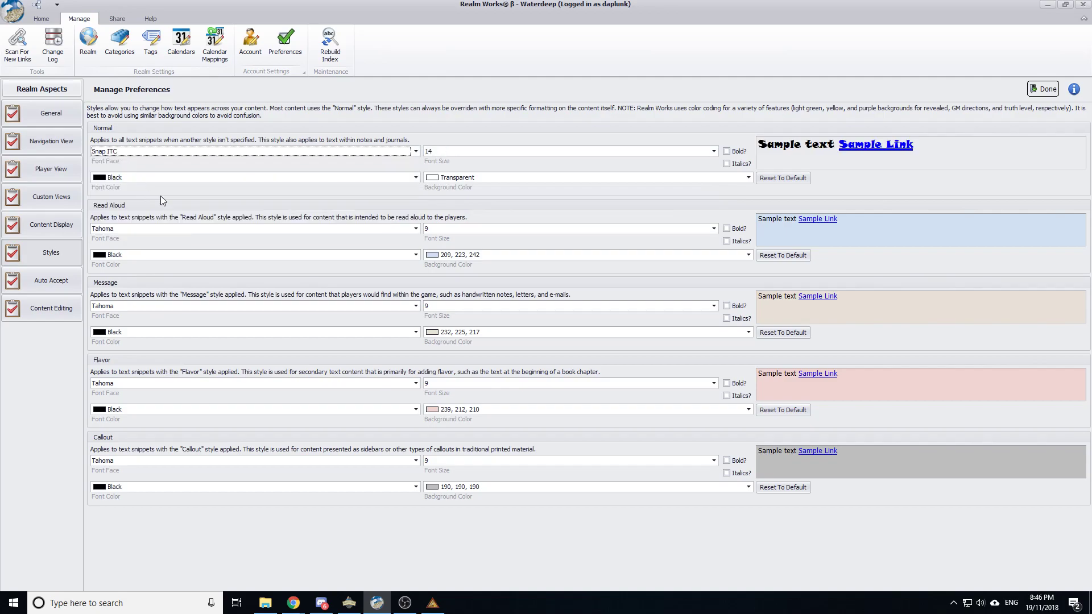
{"action": "left_click", "coordinate": [1043, 89]}
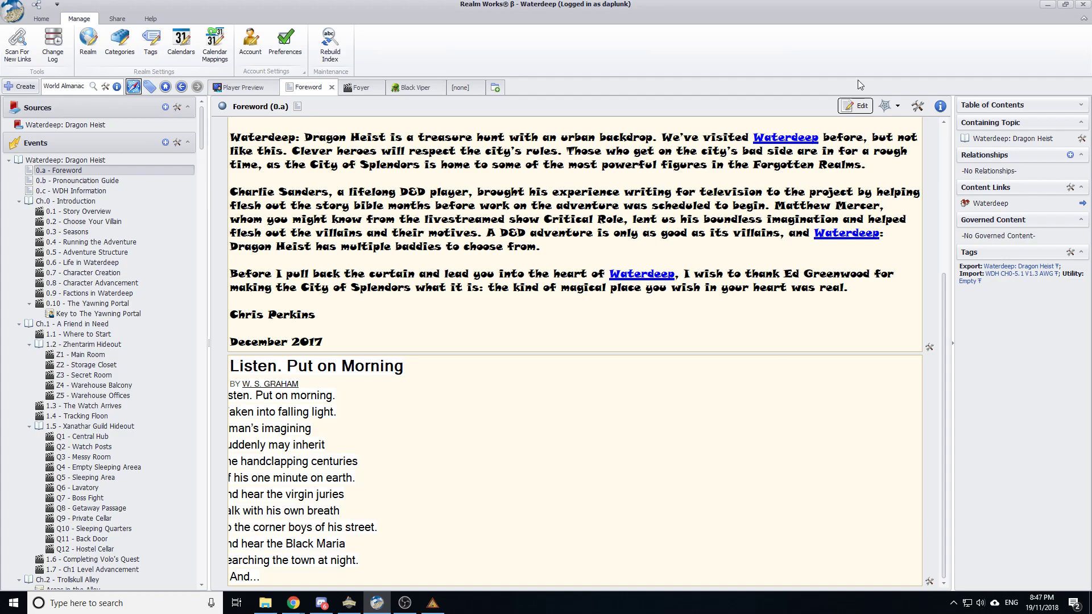
Start an empty snippet below the poem and paste the poem again to get the Paste Special options
{"action": "left_click", "coordinate": [407, 575]}
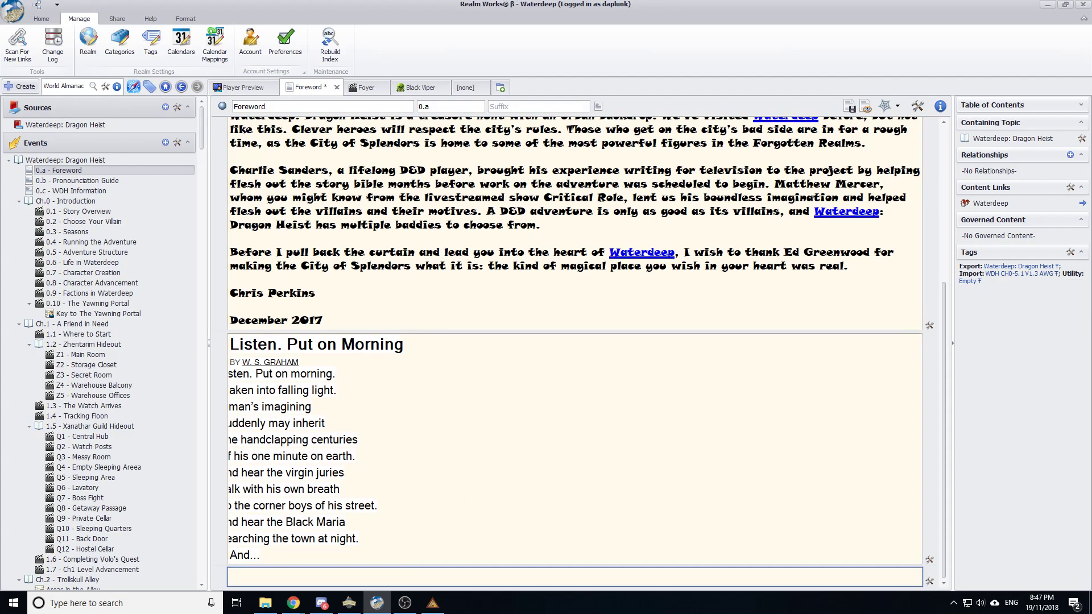
{"action": "key", "text": "alt+Tab"}
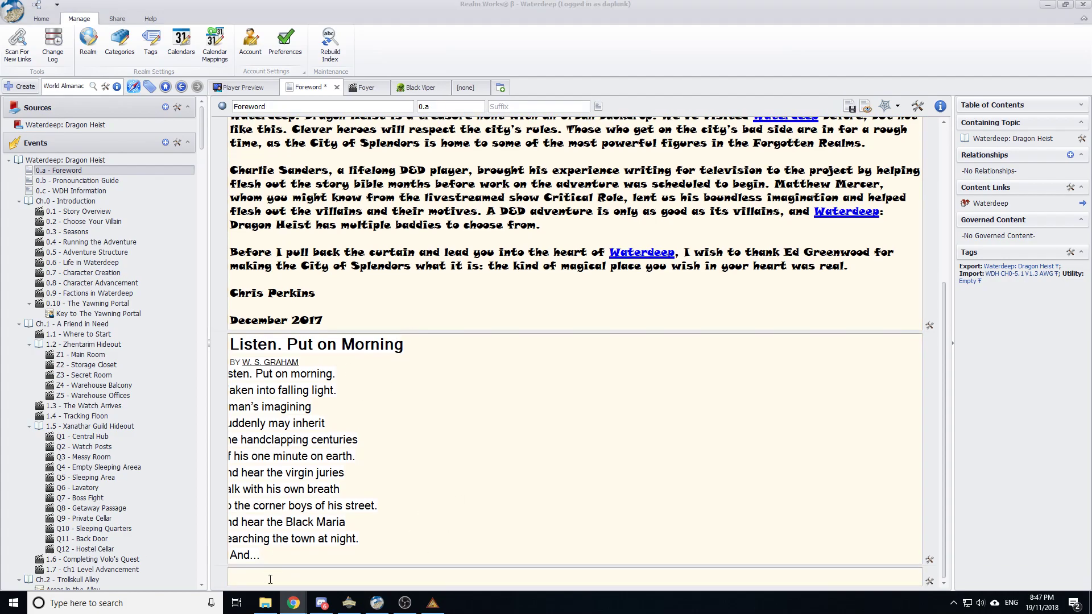
{"action": "left_click", "coordinate": [330, 574]}
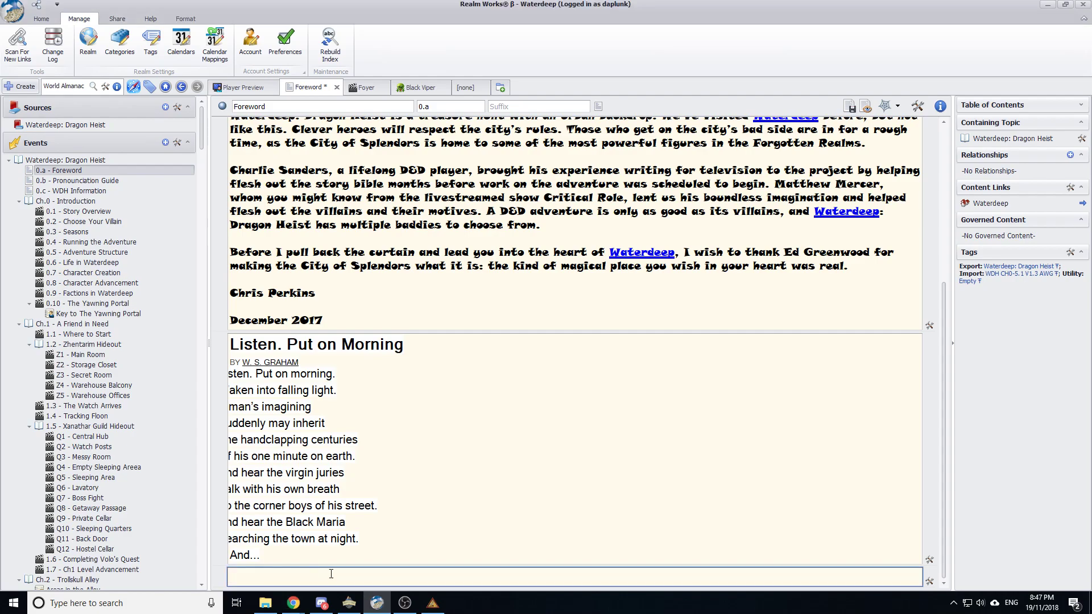
{"action": "key", "text": "ctrl+v"}
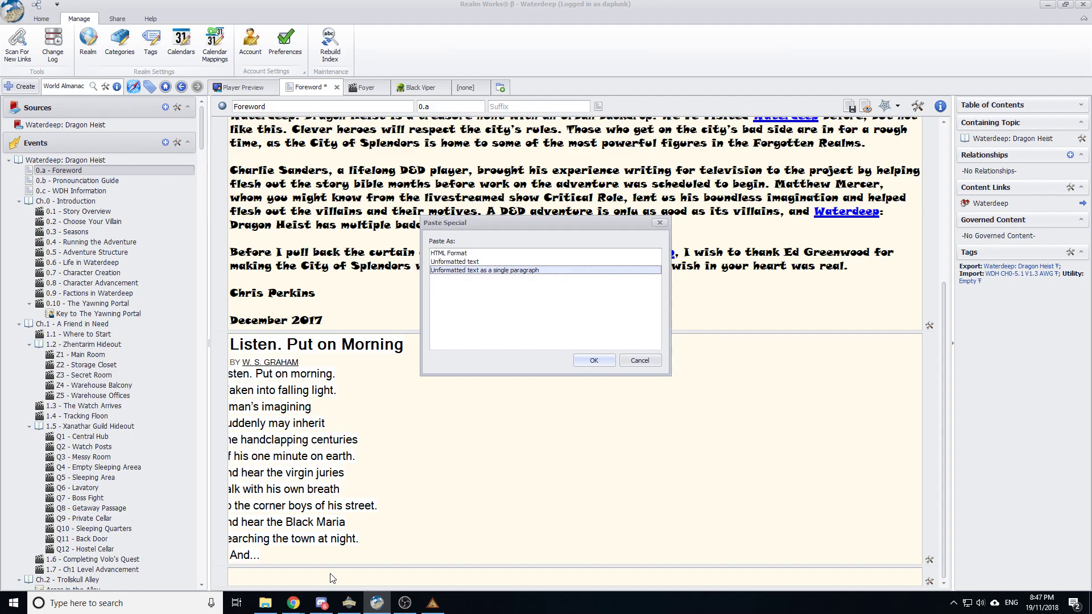
Paste the poem once as unformatted lines and once as a single unformatted paragraph
{"action": "key", "text": "Up"}
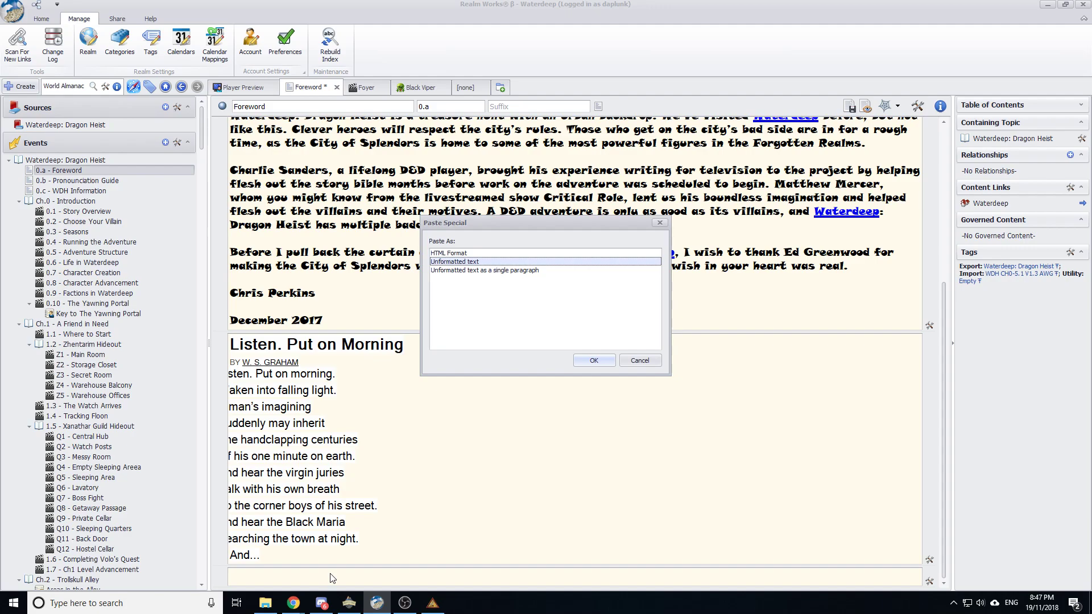
{"action": "key", "text": "Return"}
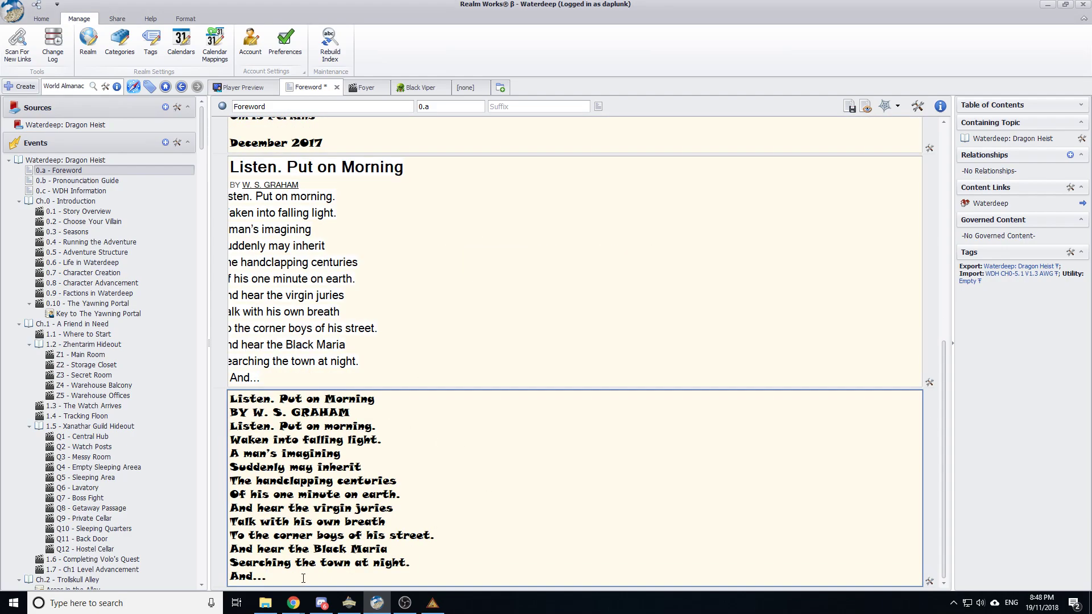
{"action": "left_click", "coordinate": [303, 578]}
{"action": "key", "text": "ctrl+v"}
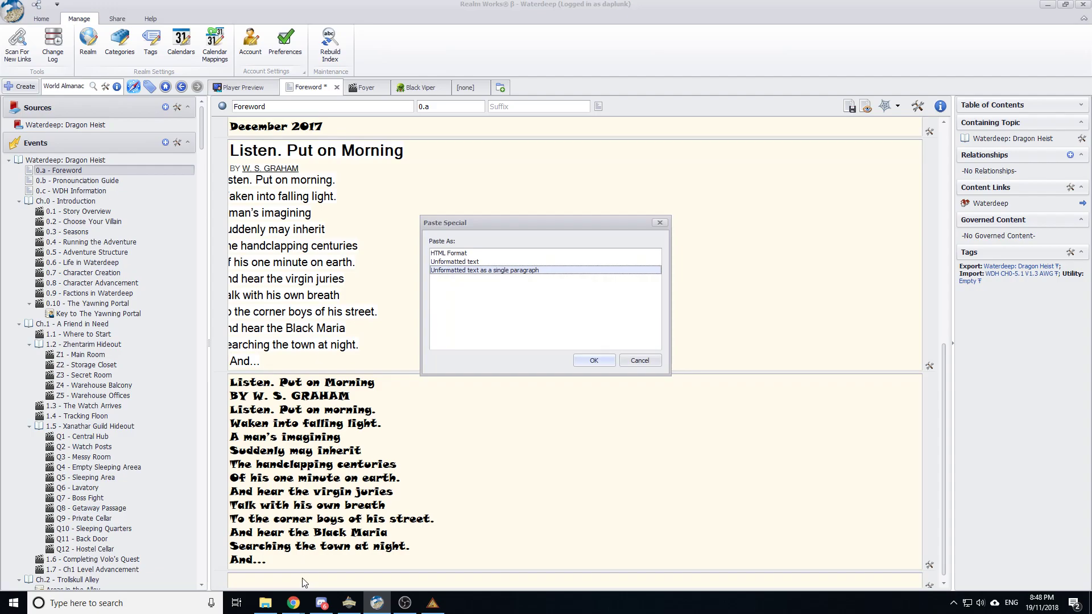
{"action": "key", "text": "Return"}
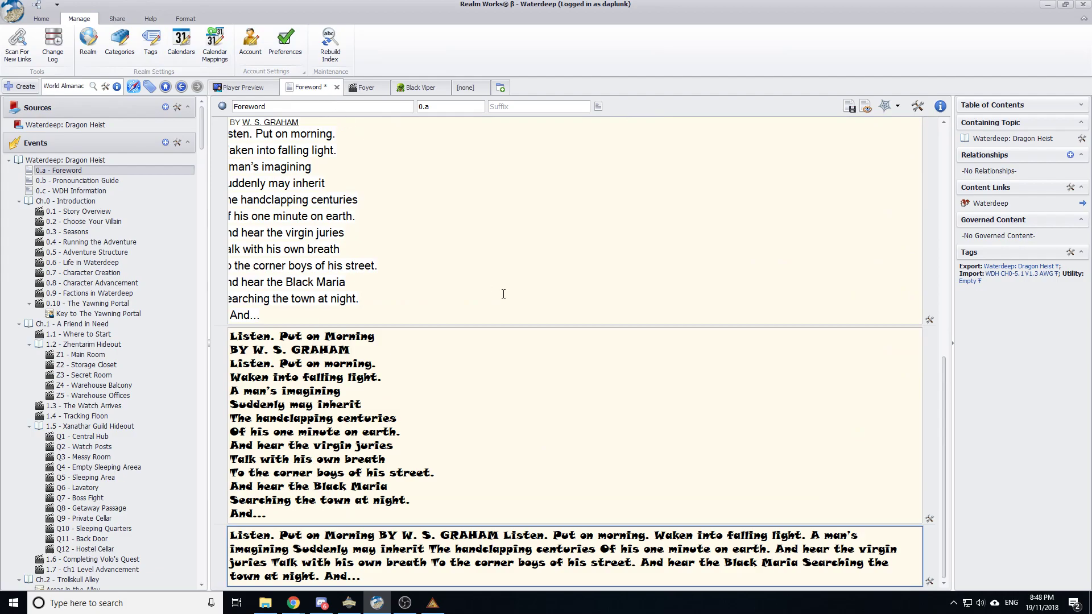
{"action": "scroll", "coordinate": [658, 364], "scroll_direction": "up", "scroll_amount": 5}
{"action": "scroll", "coordinate": [563, 275], "scroll_direction": "down", "scroll_amount": 5}
{"action": "left_click", "coordinate": [185, 19]}
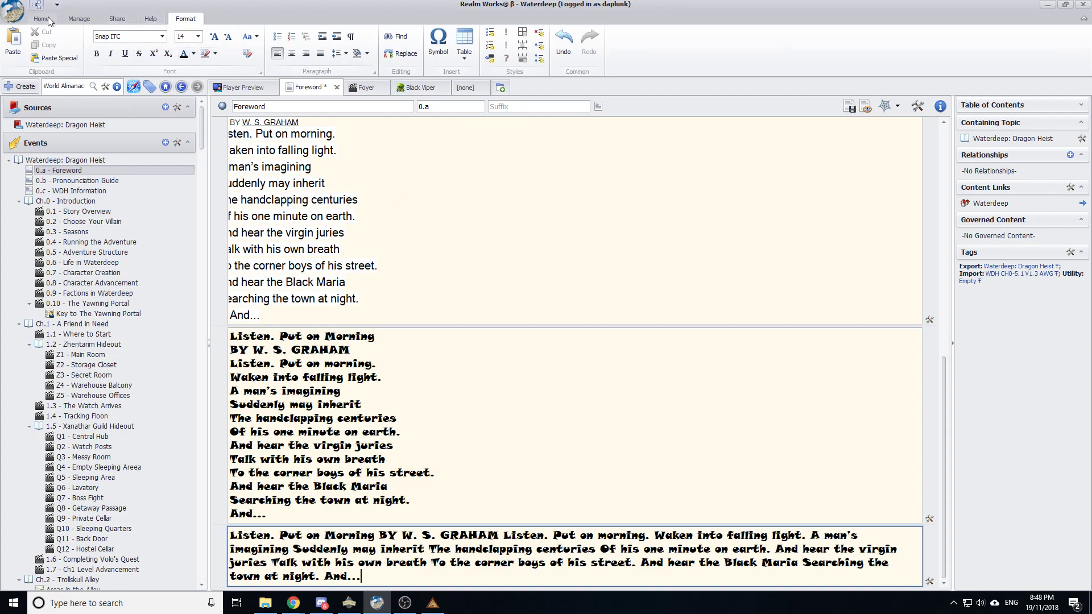
Save the pending Foreword changes without link detection before entering preferences
{"action": "left_click", "coordinate": [79, 19]}
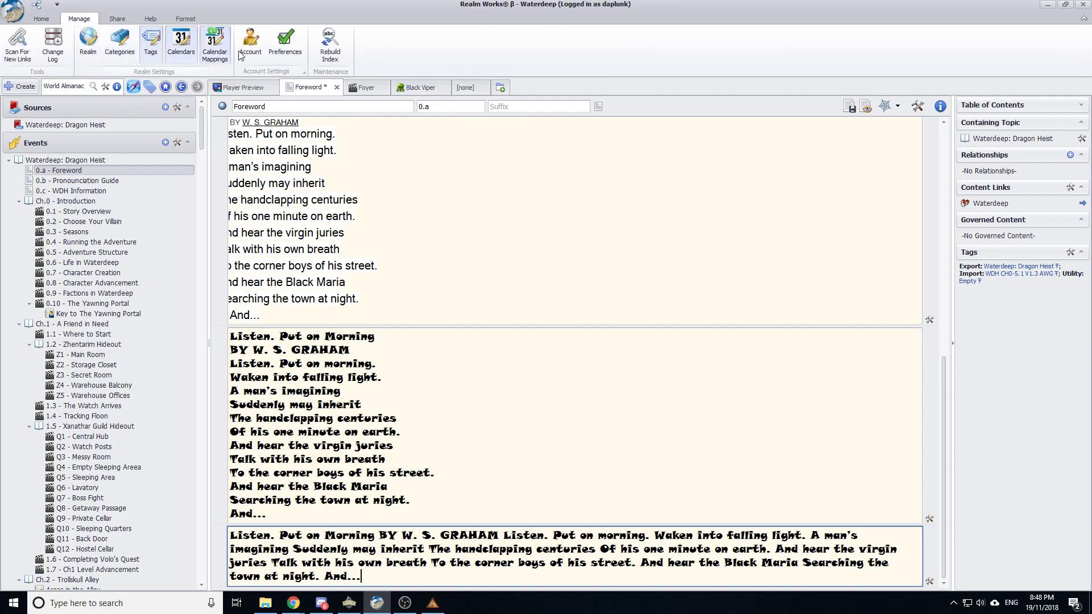
{"action": "left_click", "coordinate": [285, 43]}
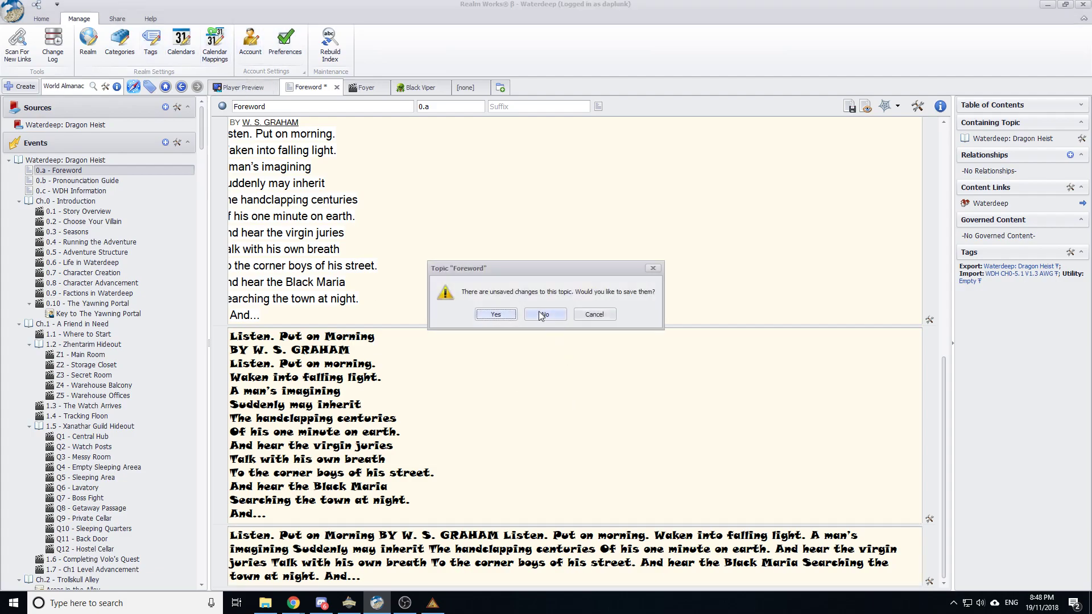
{"action": "left_click", "coordinate": [512, 315]}
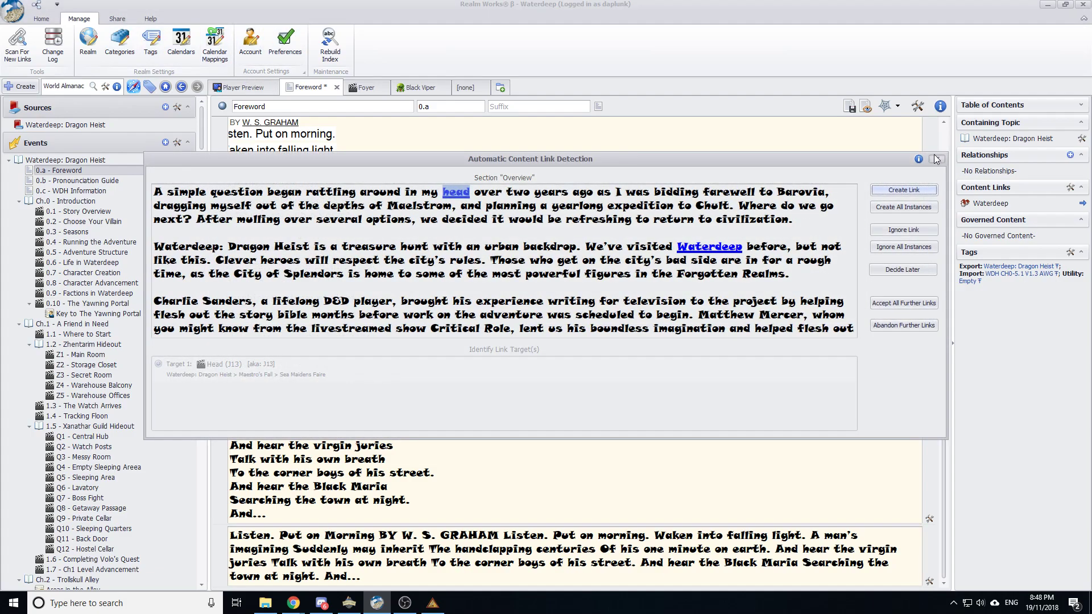
{"action": "left_click", "coordinate": [936, 159]}
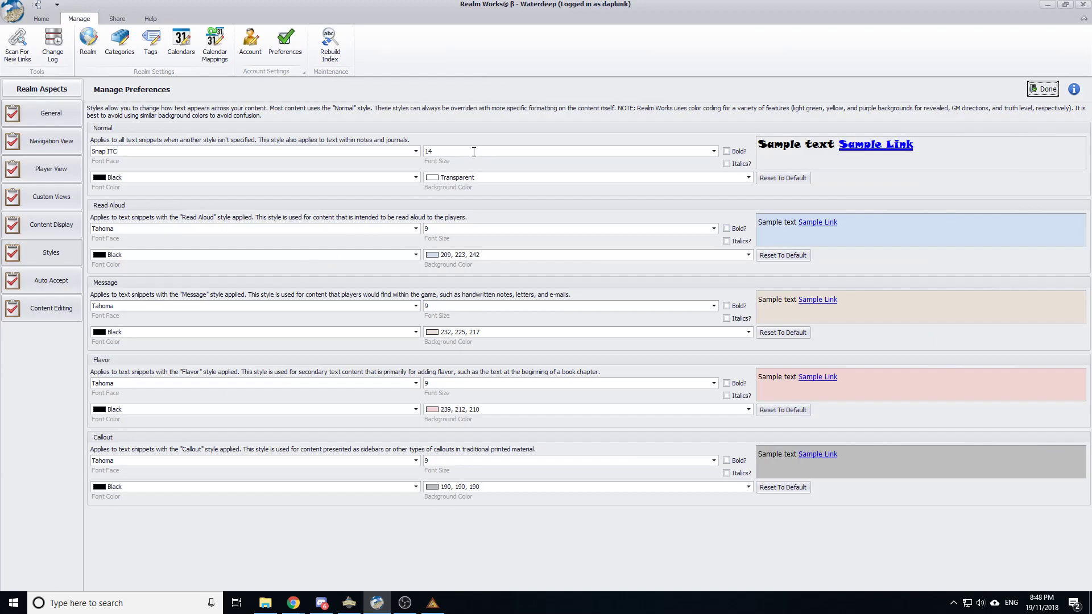
Restore the Normal style to Tahoma at font size 9
{"action": "left_click", "coordinate": [713, 151]}
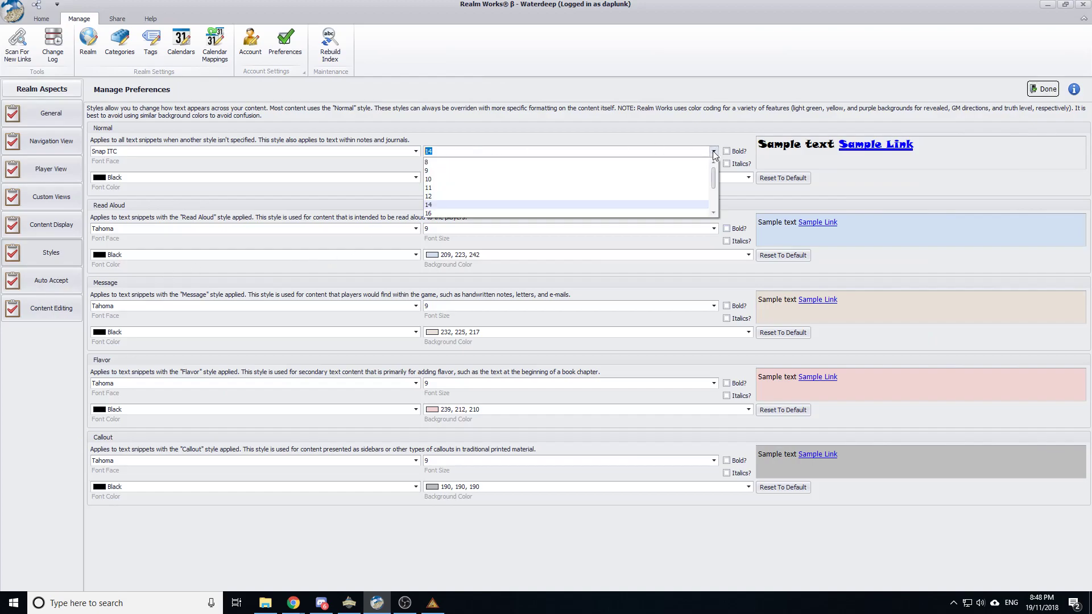
{"action": "left_click", "coordinate": [476, 173]}
{"action": "left_click", "coordinate": [414, 151]}
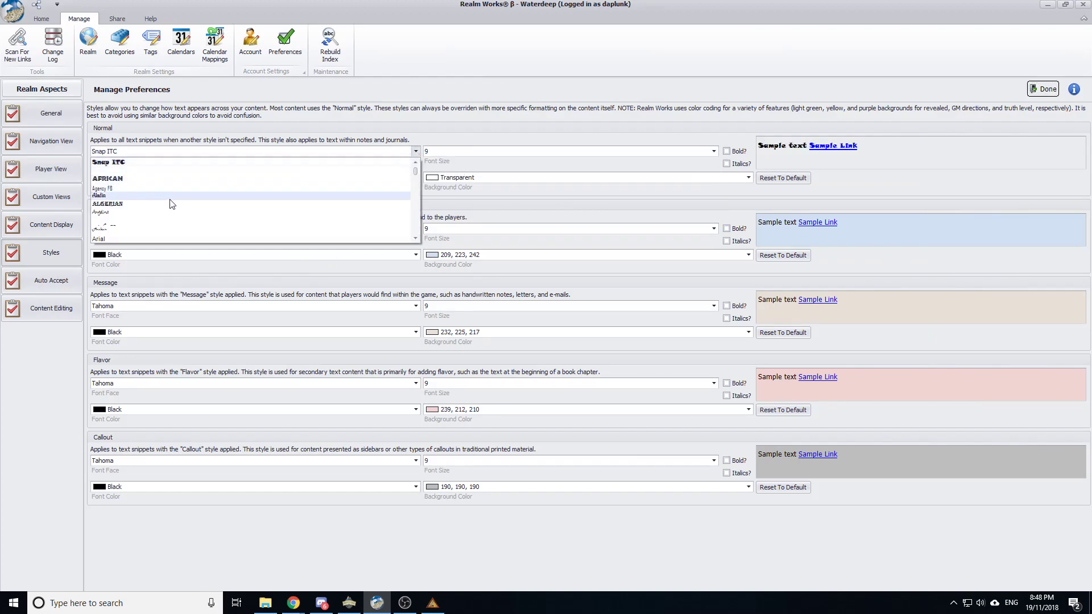
{"action": "left_click_drag", "start_coordinate": [416, 171], "coordinate": [416, 227]}
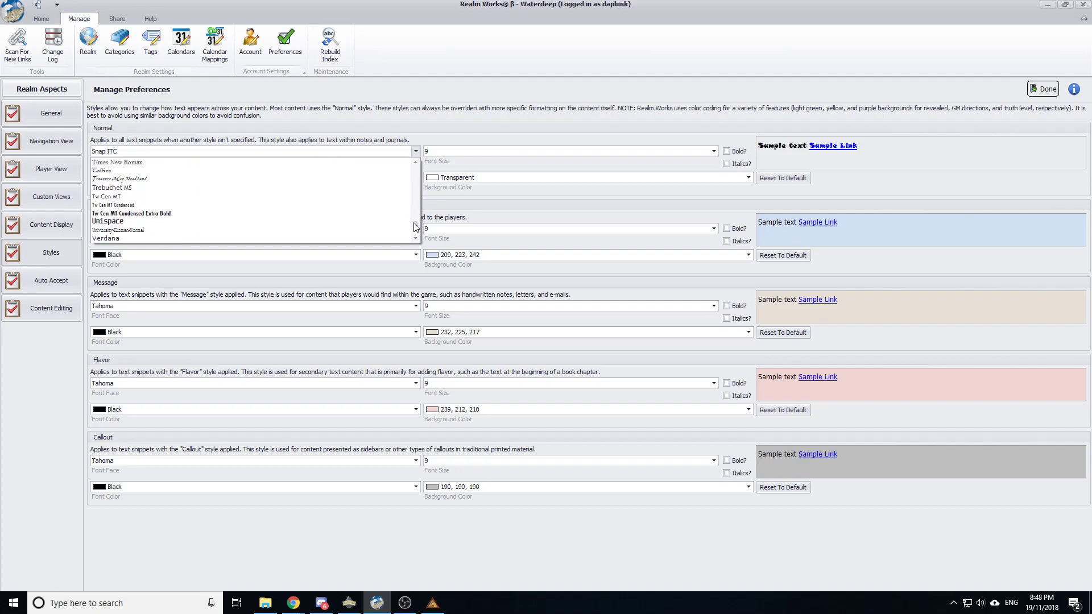
{"action": "scroll", "coordinate": [418, 166], "scroll_direction": "up", "scroll_amount": 4}
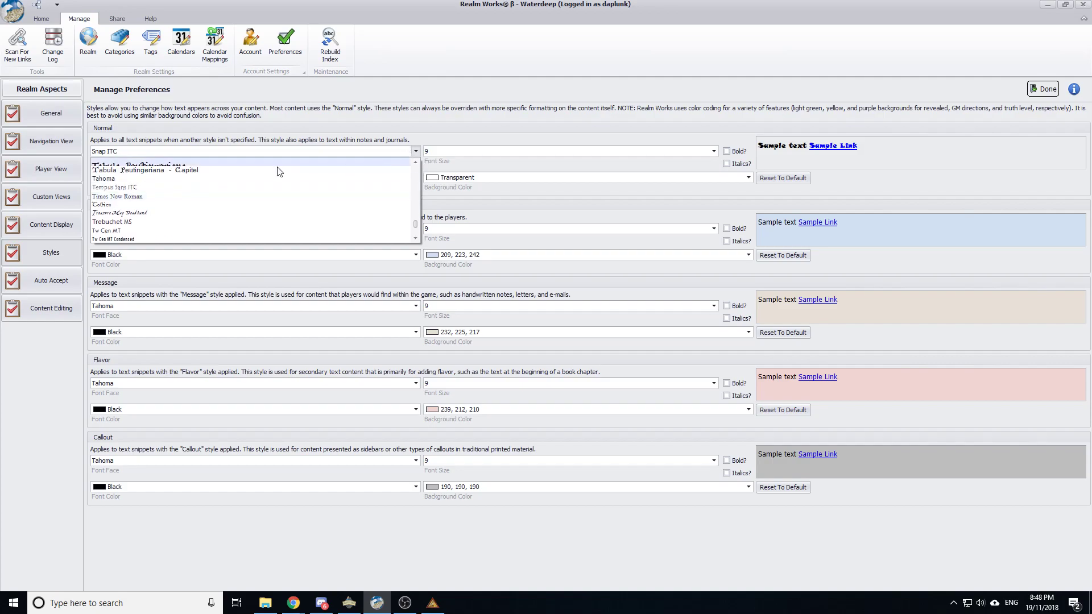
{"action": "left_click", "coordinate": [138, 181]}
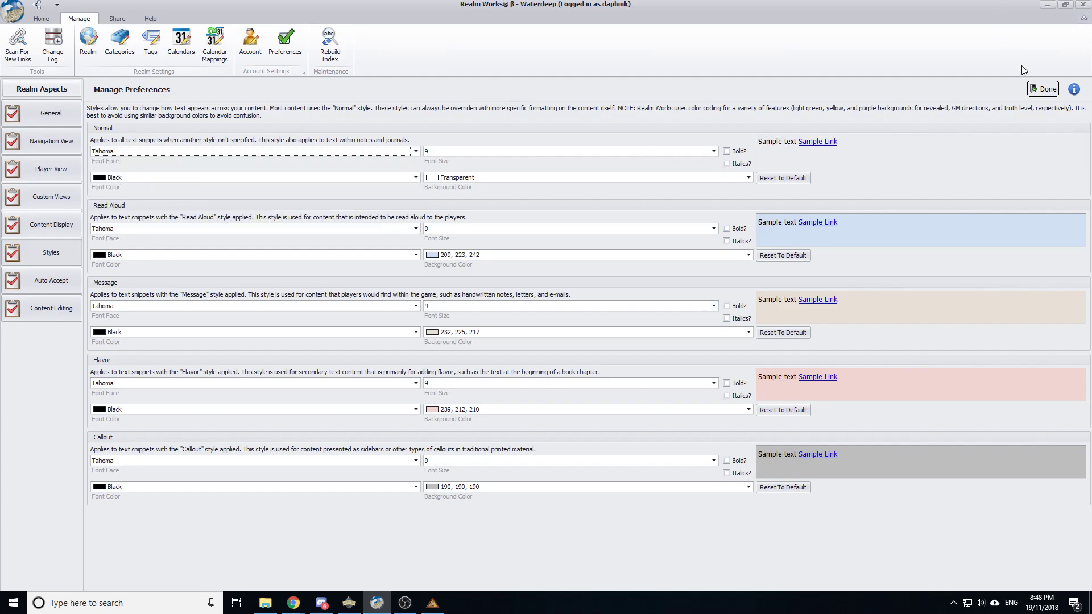
Delete the formatted, line-by-line and single-paragraph poem snippets from the Foreword
{"action": "left_click", "coordinate": [1042, 89]}
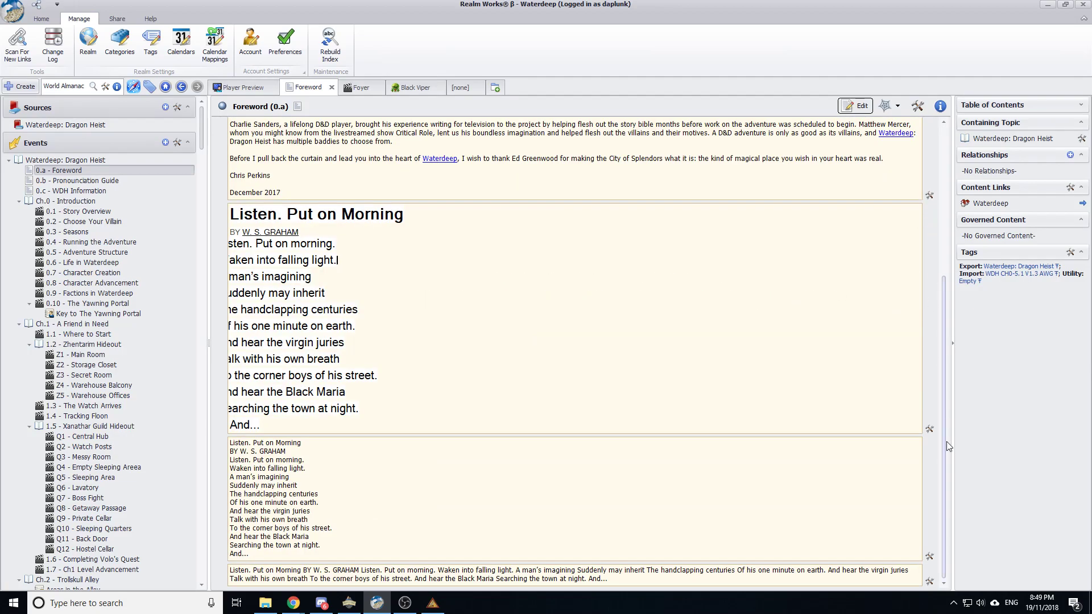
{"action": "left_click", "coordinate": [929, 429]}
{"action": "left_click", "coordinate": [943, 415]}
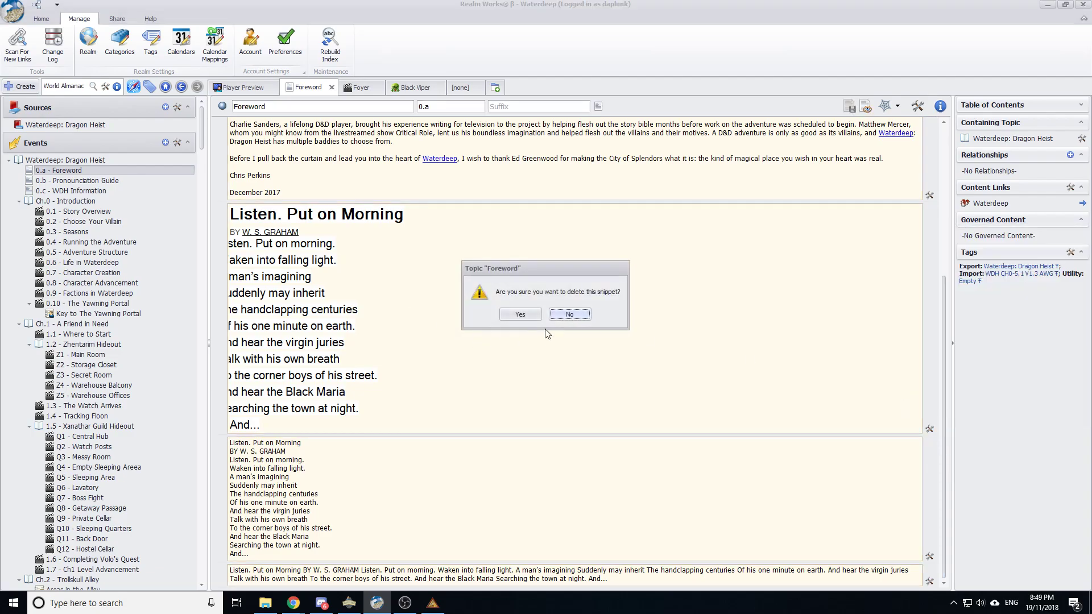
{"action": "left_click", "coordinate": [521, 316]}
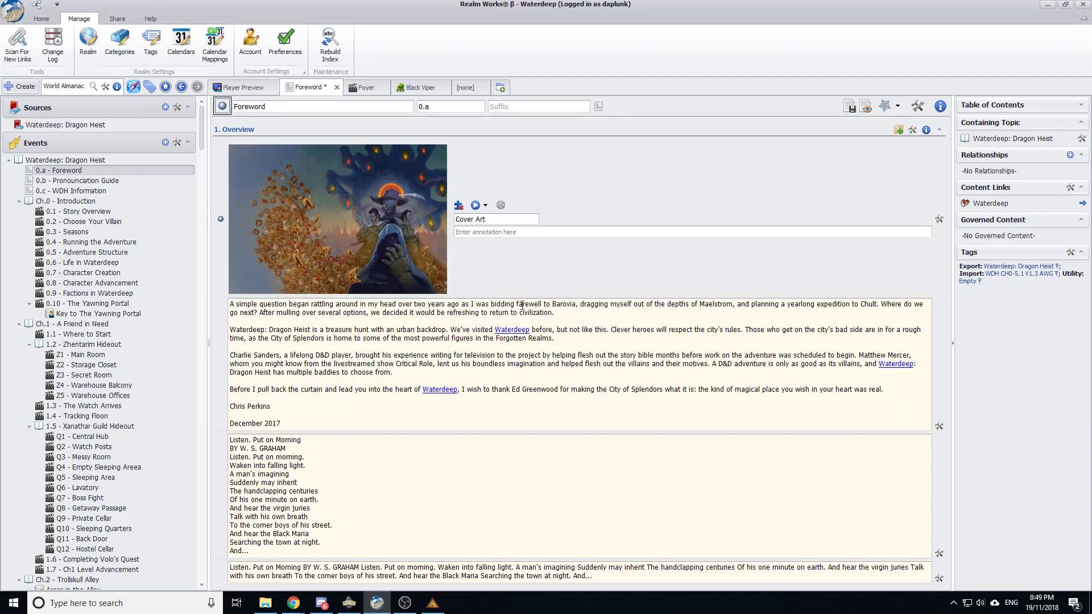
{"action": "left_click", "coordinate": [938, 554]}
{"action": "left_click", "coordinate": [961, 543]}
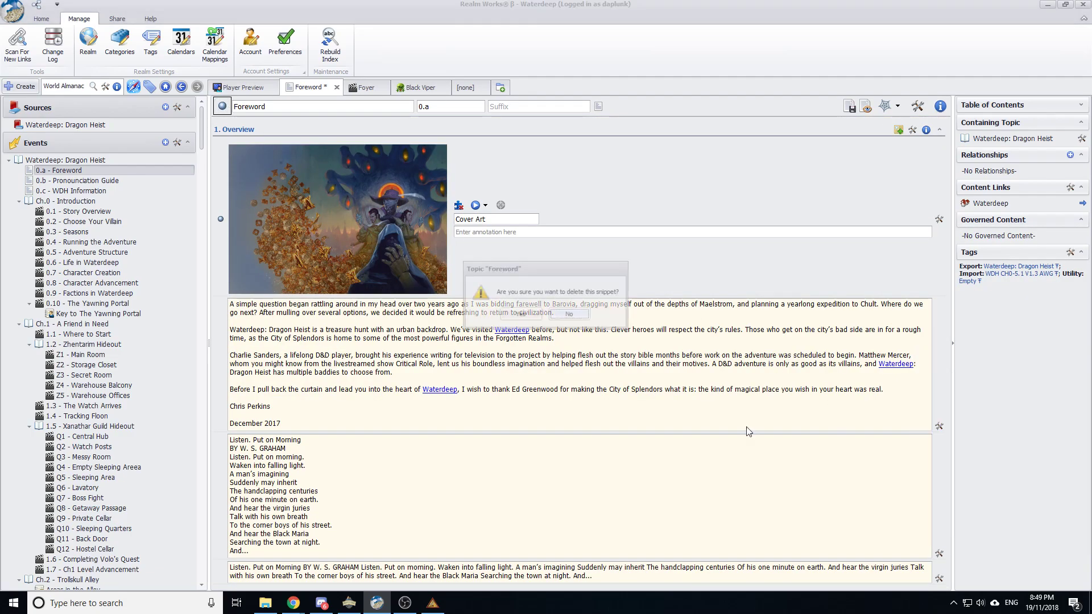
{"action": "left_click", "coordinate": [521, 316]}
{"action": "left_click", "coordinate": [938, 449]}
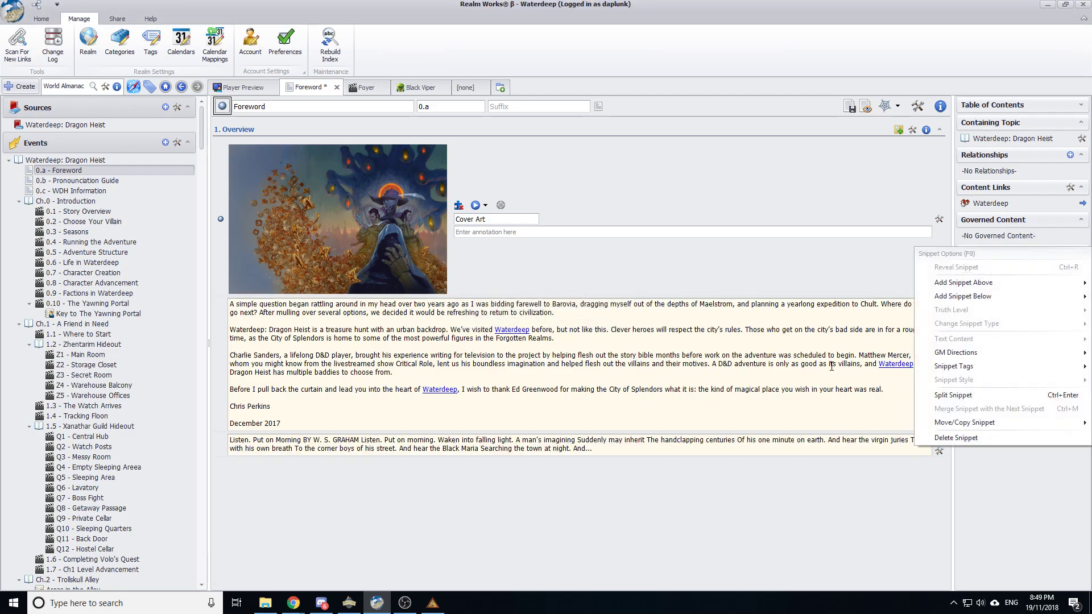
{"action": "left_click", "coordinate": [955, 438]}
{"action": "left_click", "coordinate": [529, 317]}
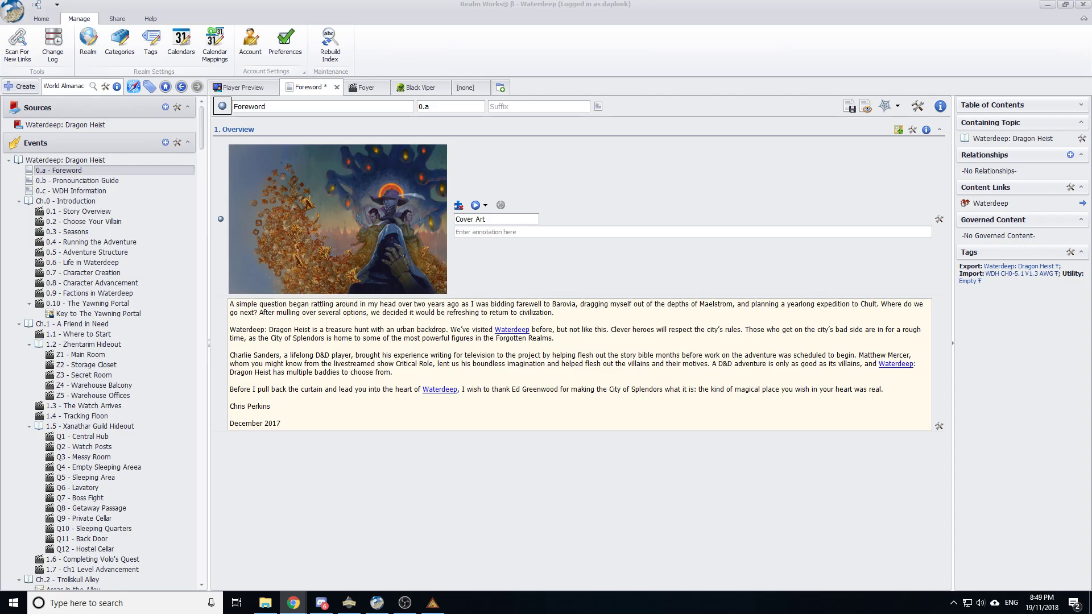
{"action": "left_click", "coordinate": [757, 473]}
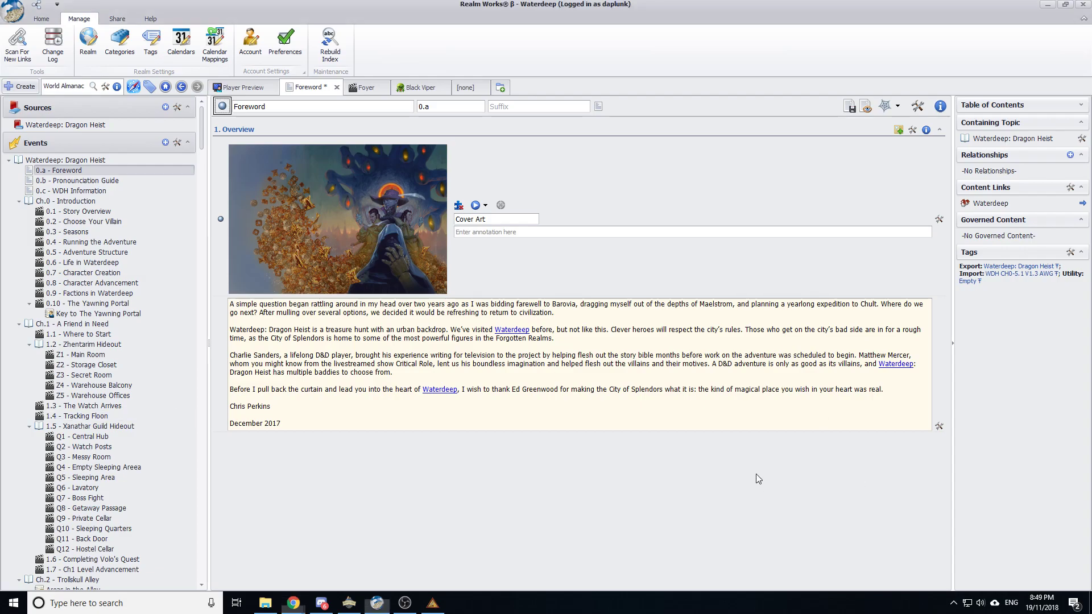
Add a Picture (Simple) snippet below the foreword, paste the dragon image from the clipboard, and save
{"action": "left_click", "coordinate": [939, 426]}
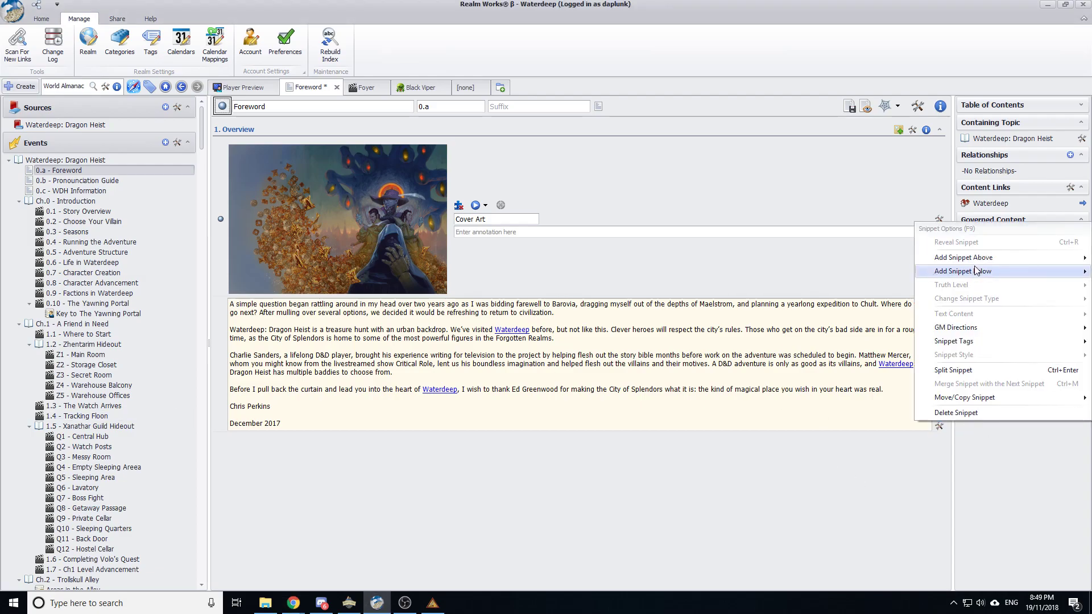
{"action": "mouse_move", "coordinate": [942, 270]}
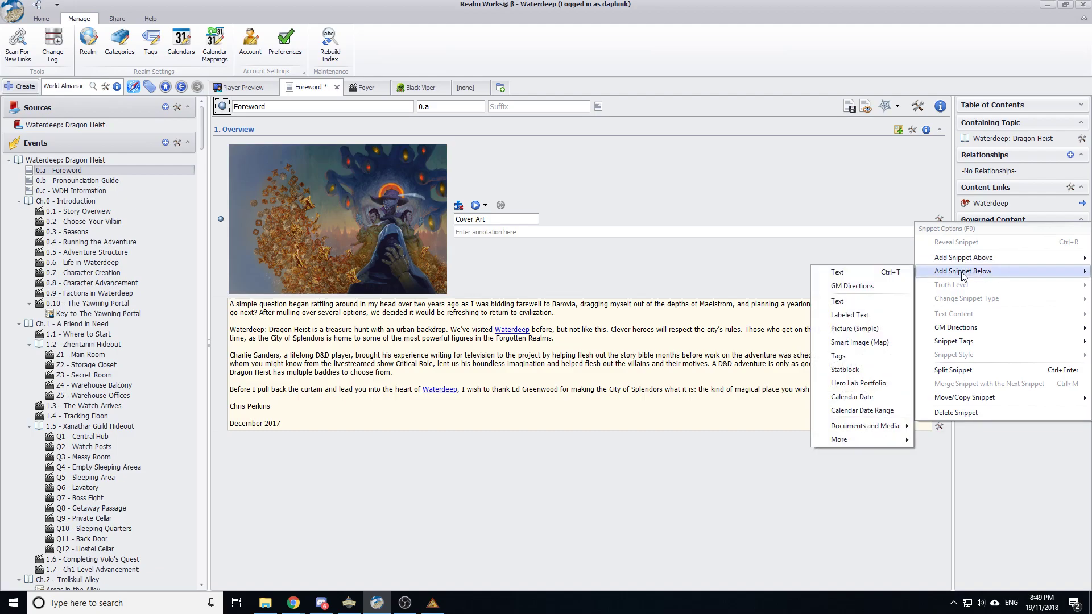
{"action": "left_click", "coordinate": [881, 328]}
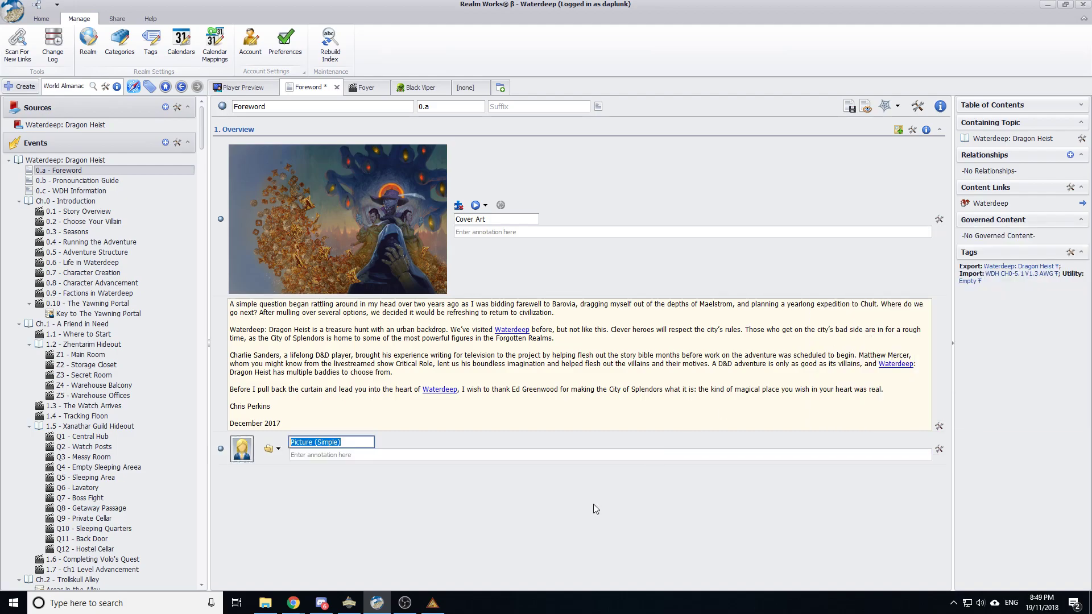
{"action": "key", "text": "alt+Tab"}
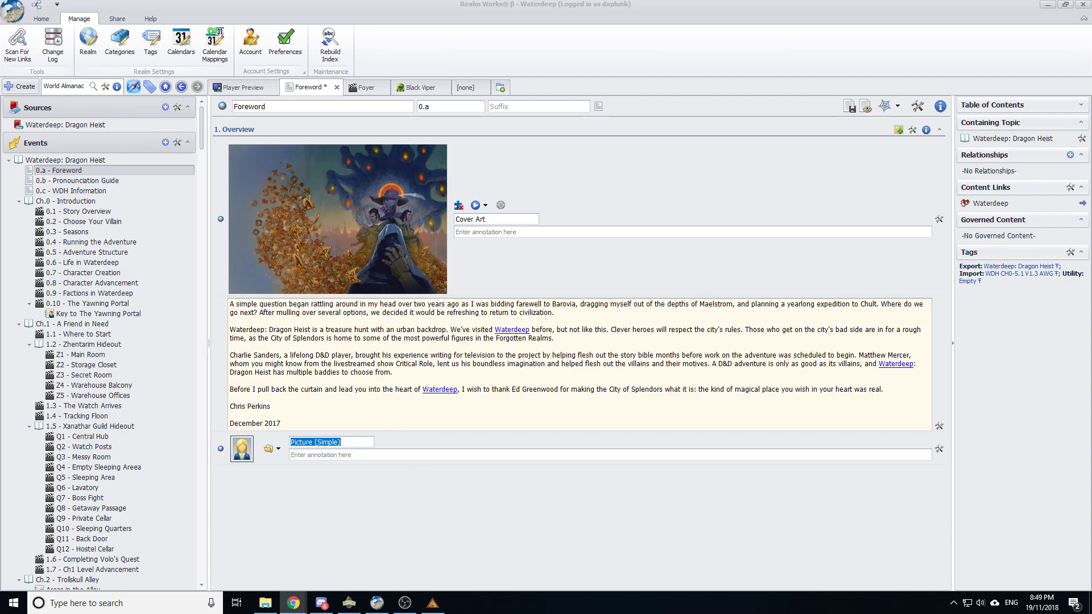
{"action": "left_click", "coordinate": [275, 448]}
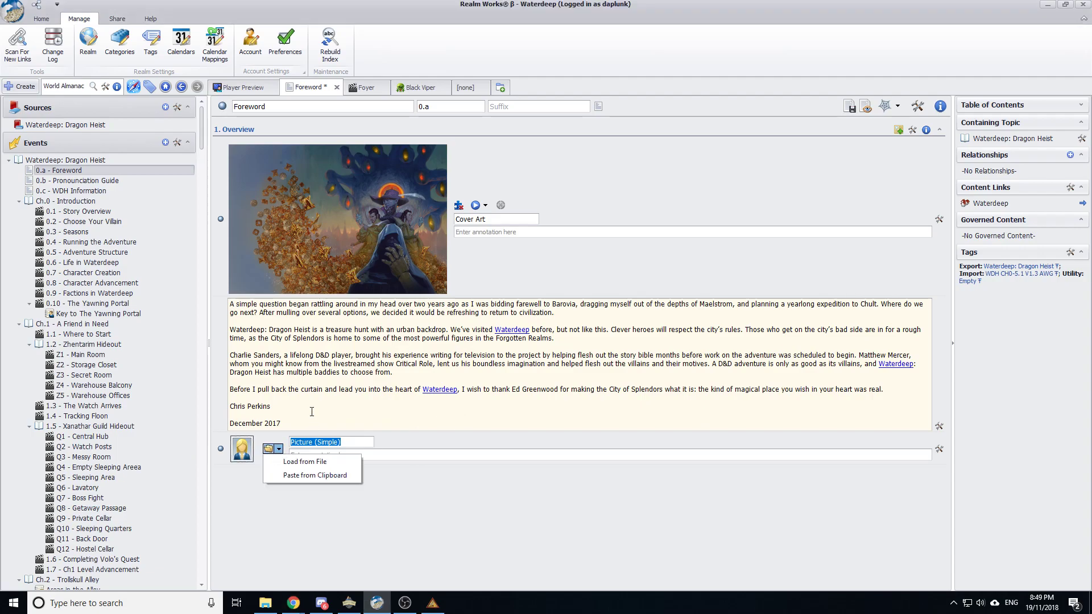
{"action": "left_click", "coordinate": [309, 476]}
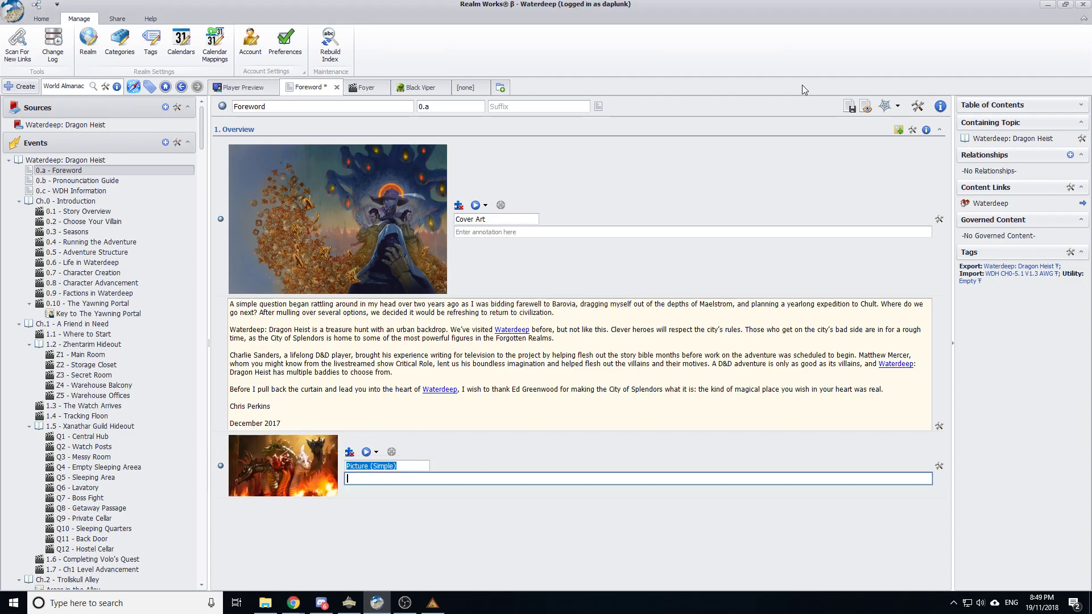
{"action": "left_click", "coordinate": [865, 108]}
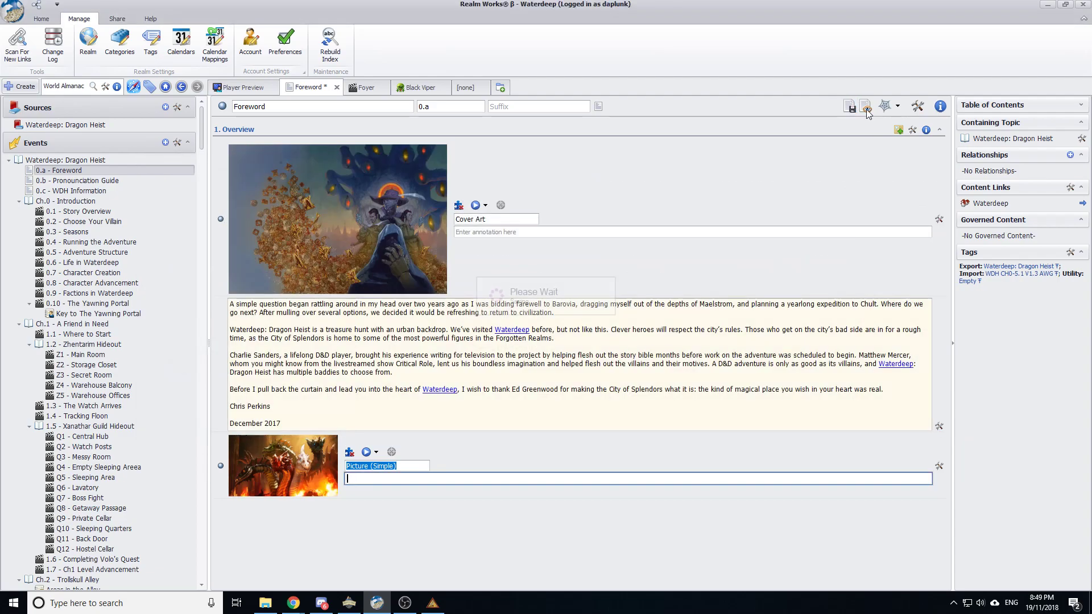
Open the picture snippet's options menu and dismiss it without changes
{"action": "left_click", "coordinate": [938, 467]}
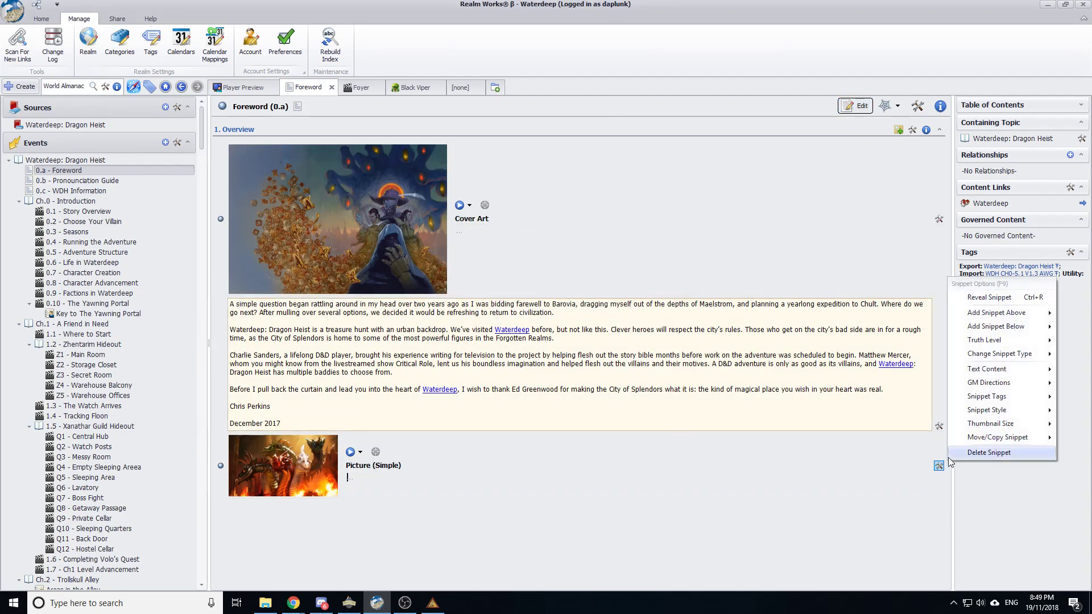
{"action": "mouse_move", "coordinate": [996, 424]}
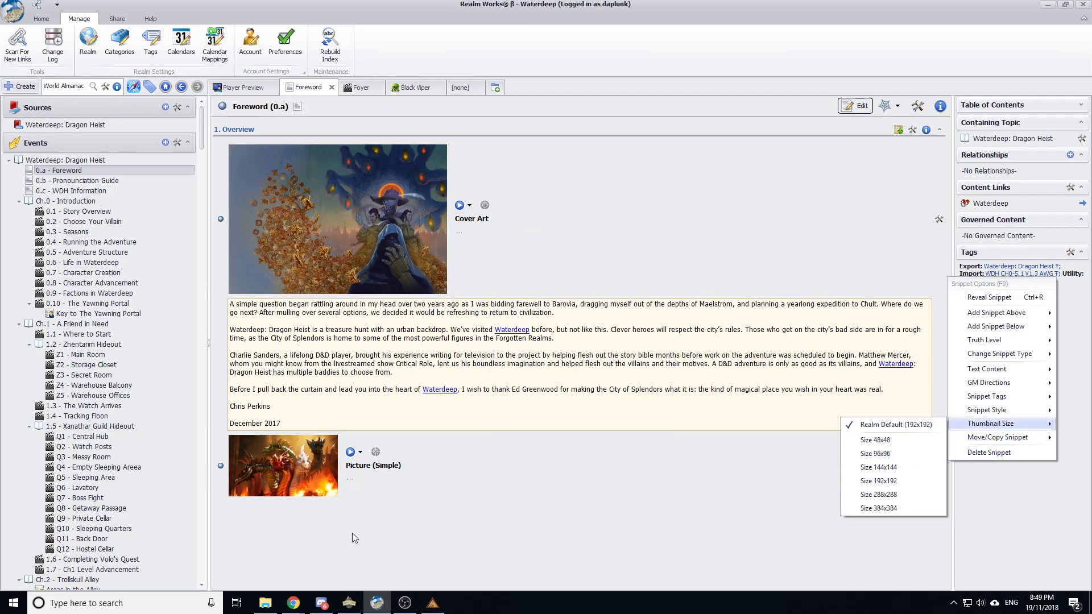
{"action": "left_click", "coordinate": [912, 426]}
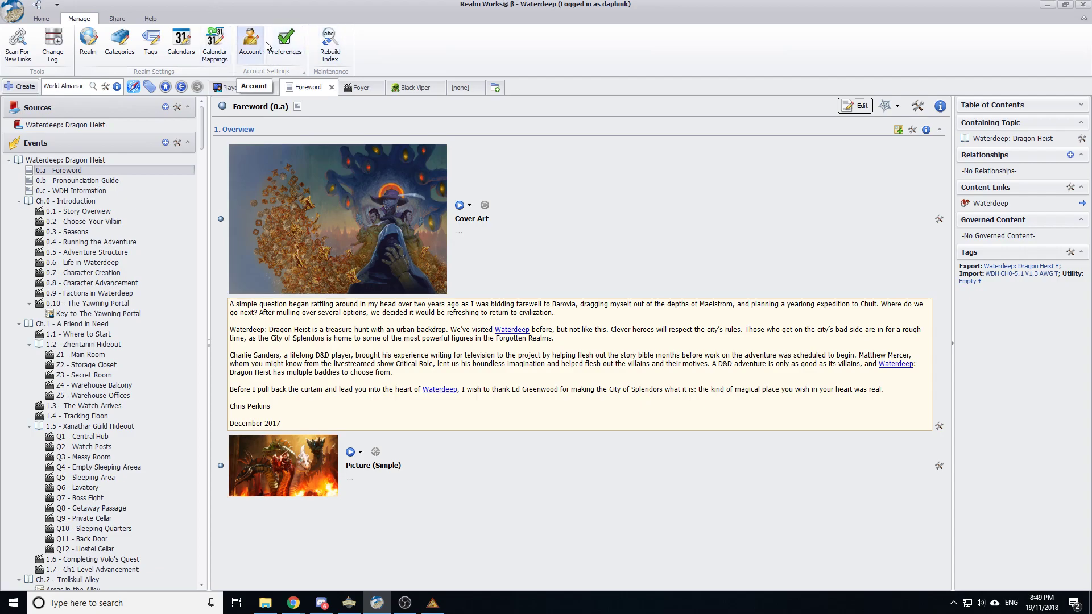
Set Content Editing's Thumbnail Image Size to 384x384 and update existing thumbnails
{"action": "left_click", "coordinate": [285, 43]}
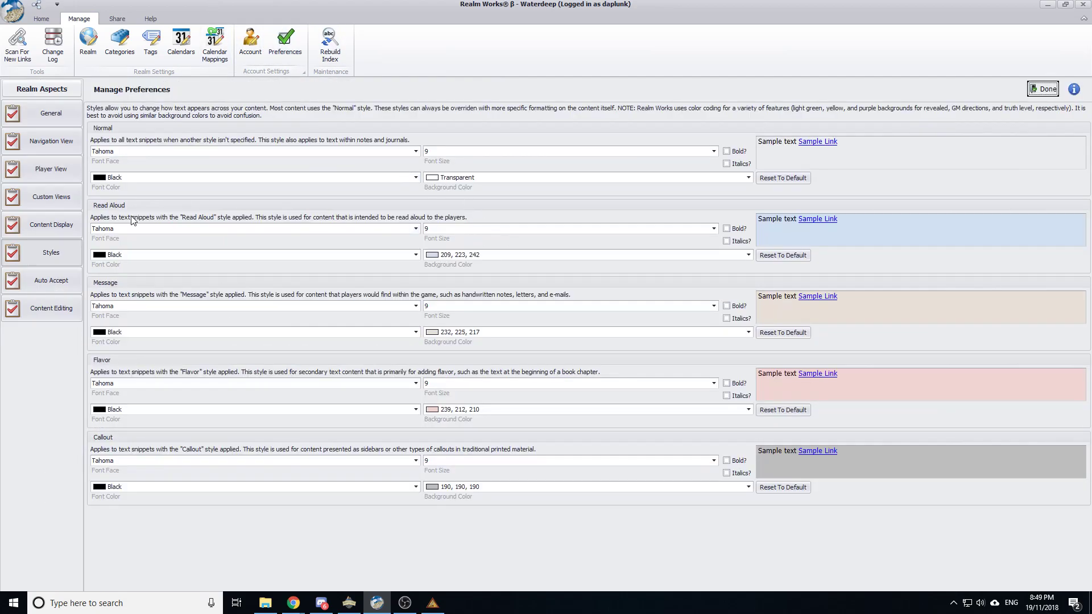
{"action": "left_click", "coordinate": [33, 218]}
{"action": "left_click", "coordinate": [46, 201]}
{"action": "left_click", "coordinate": [49, 159]}
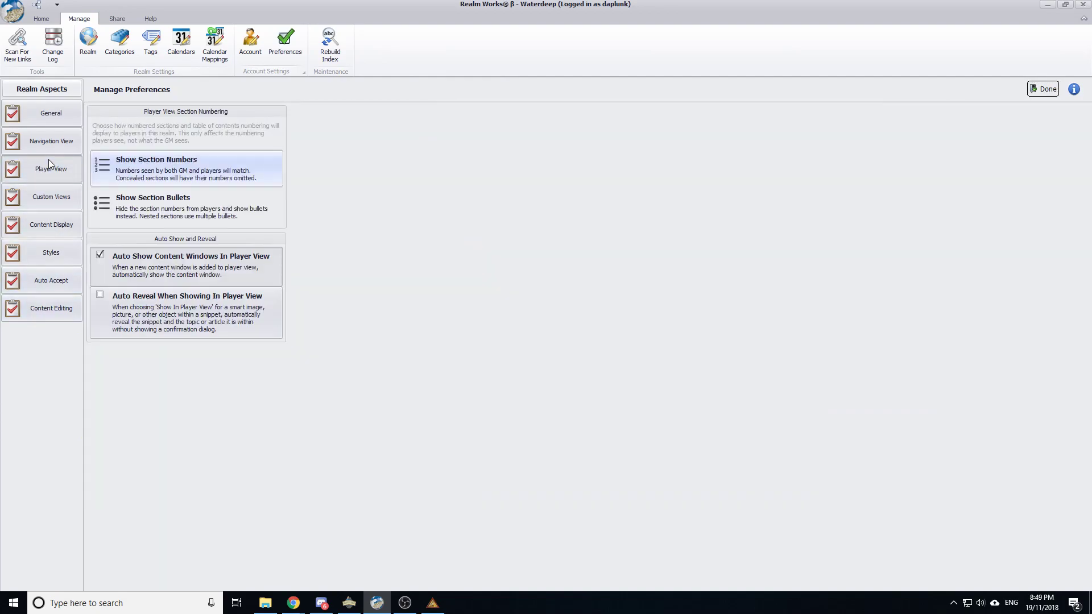
{"action": "left_click", "coordinate": [49, 139]}
{"action": "left_click", "coordinate": [53, 116]}
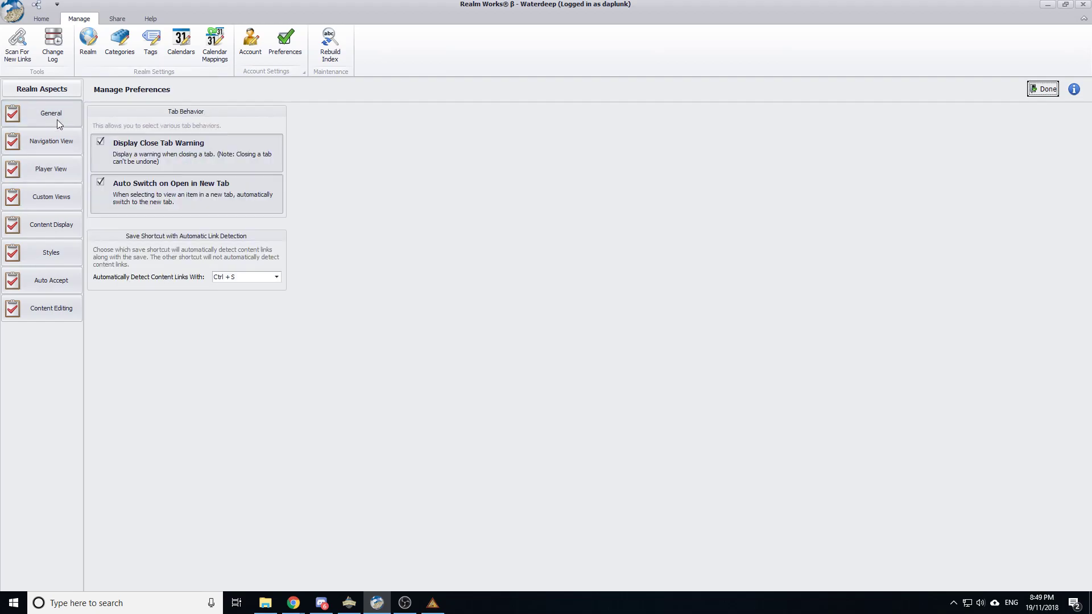
{"action": "left_click", "coordinate": [50, 316]}
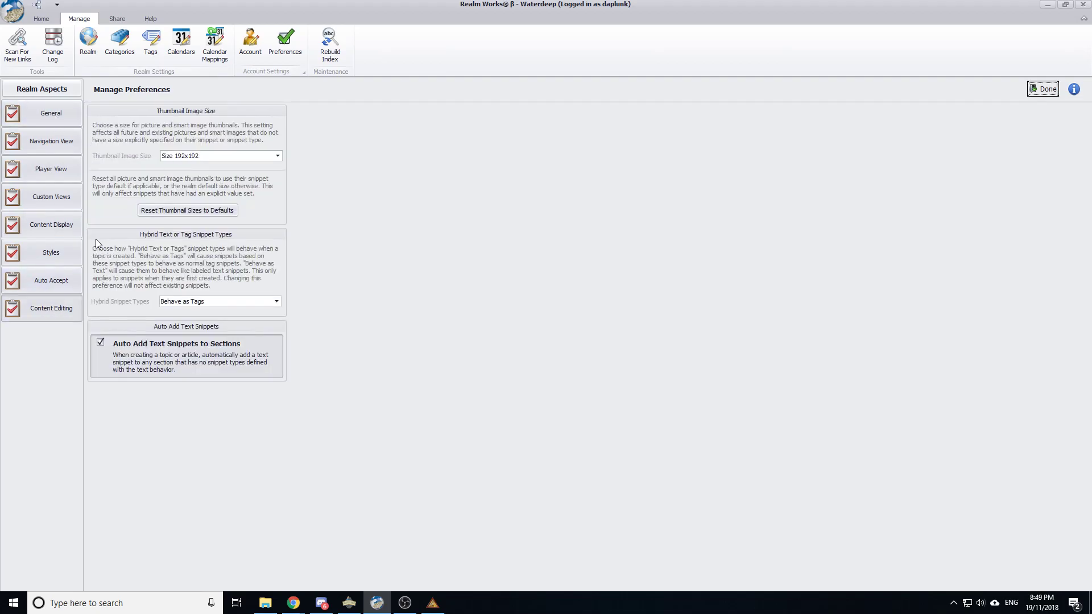
{"action": "left_click", "coordinate": [222, 158]}
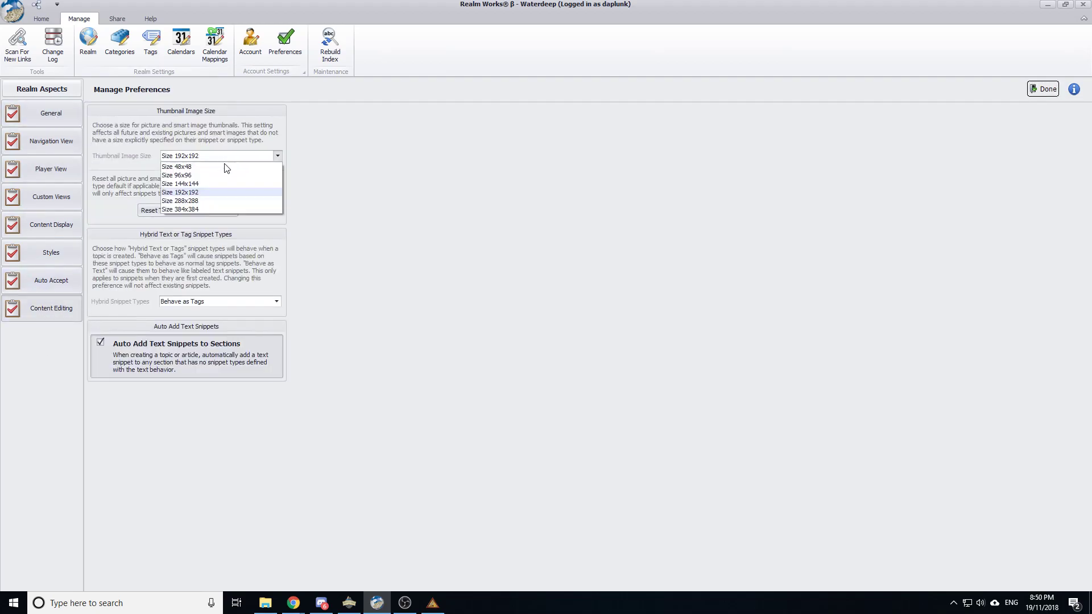
{"action": "left_click", "coordinate": [202, 210]}
{"action": "left_click", "coordinate": [503, 330]}
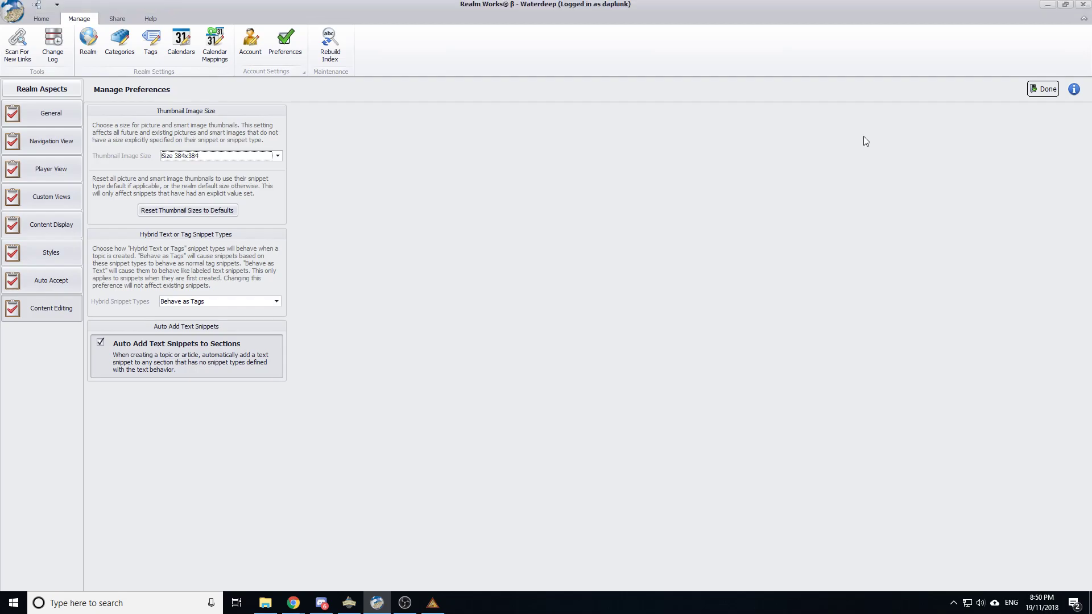
{"action": "left_click", "coordinate": [1043, 89]}
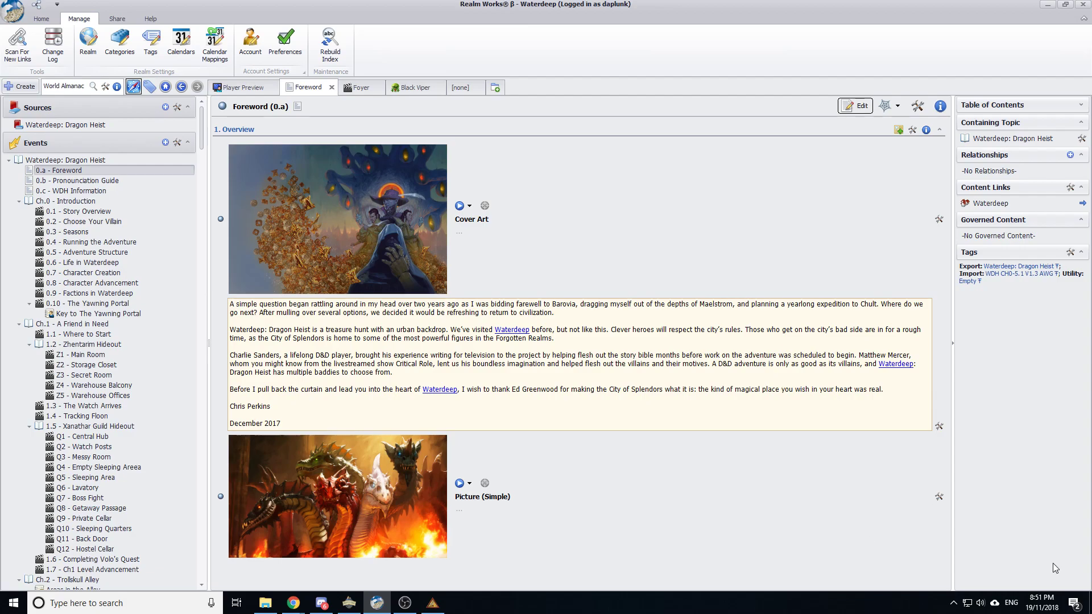
Delete the dragon picture snippet and save the Foreword topic without adding links
{"action": "left_click", "coordinate": [939, 497]}
{"action": "left_click", "coordinate": [1000, 485]}
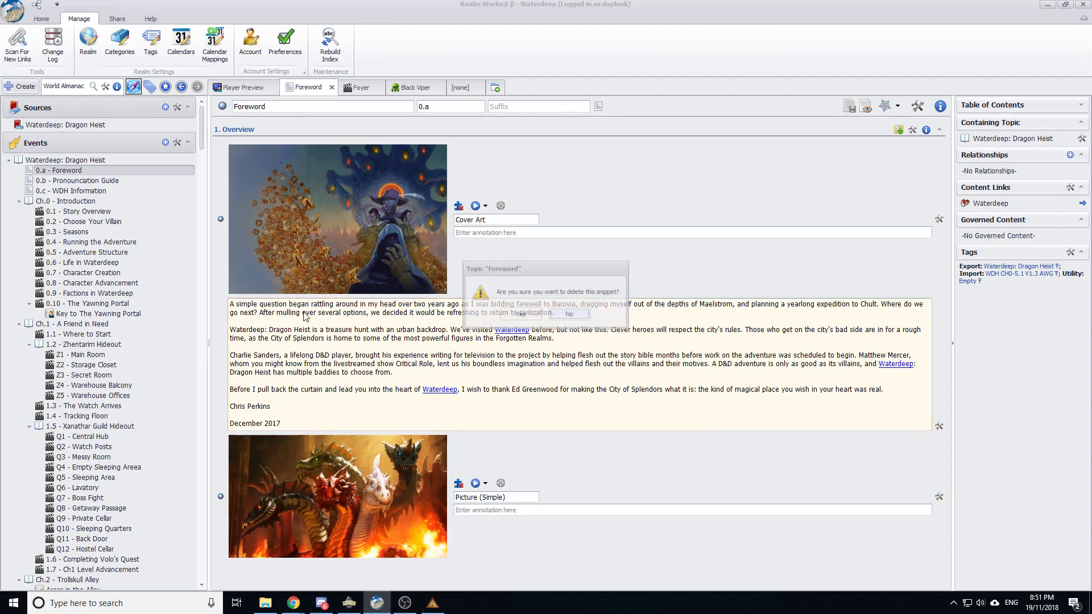
{"action": "left_click", "coordinate": [512, 316]}
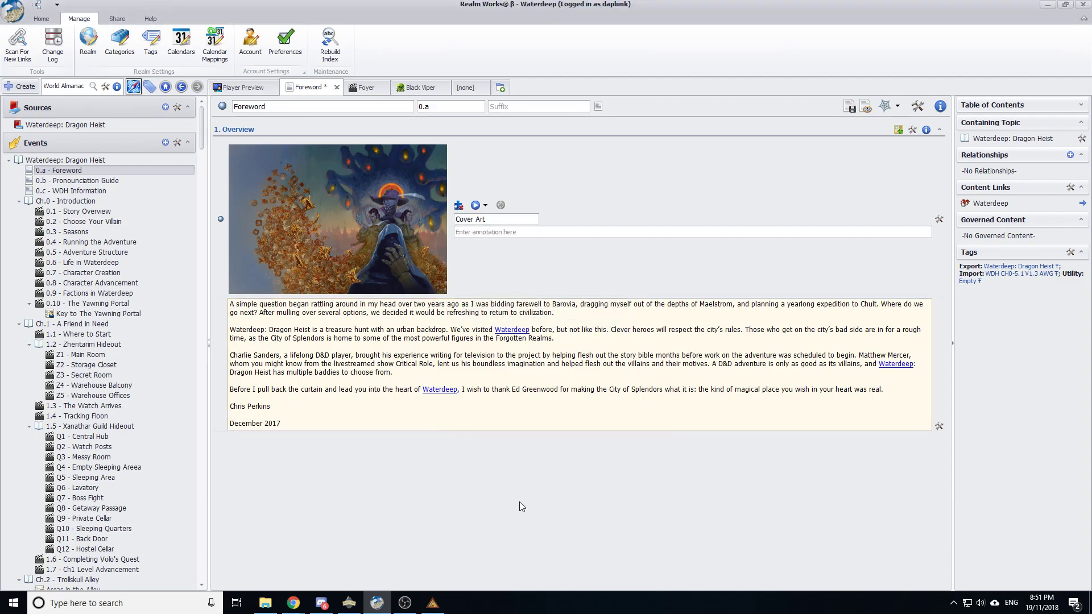
{"action": "left_click", "coordinate": [849, 106]}
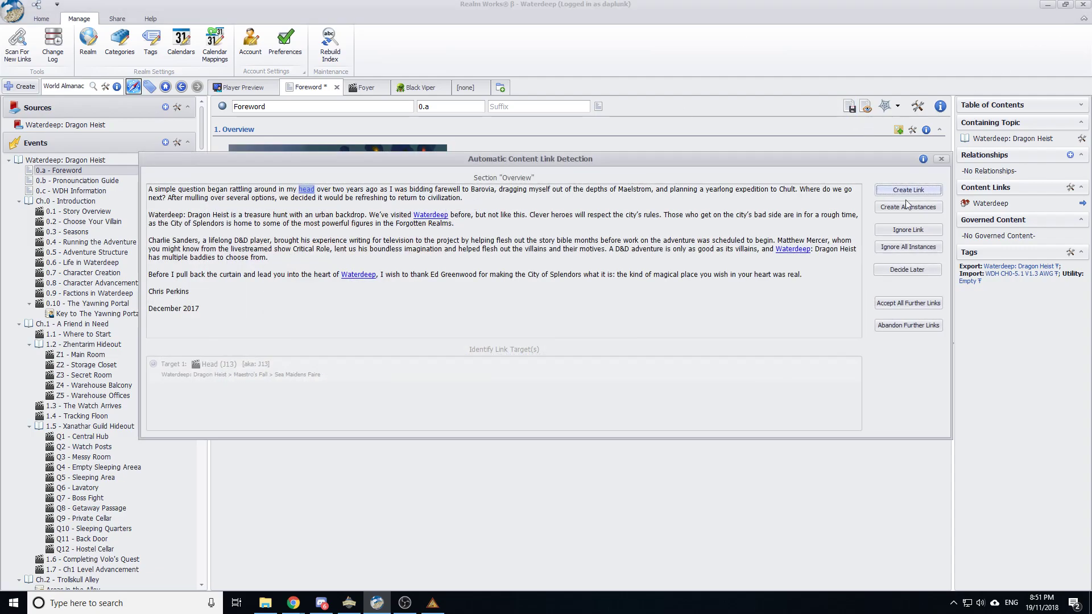
{"action": "left_click", "coordinate": [941, 158]}
{"action": "left_click", "coordinate": [849, 106]}
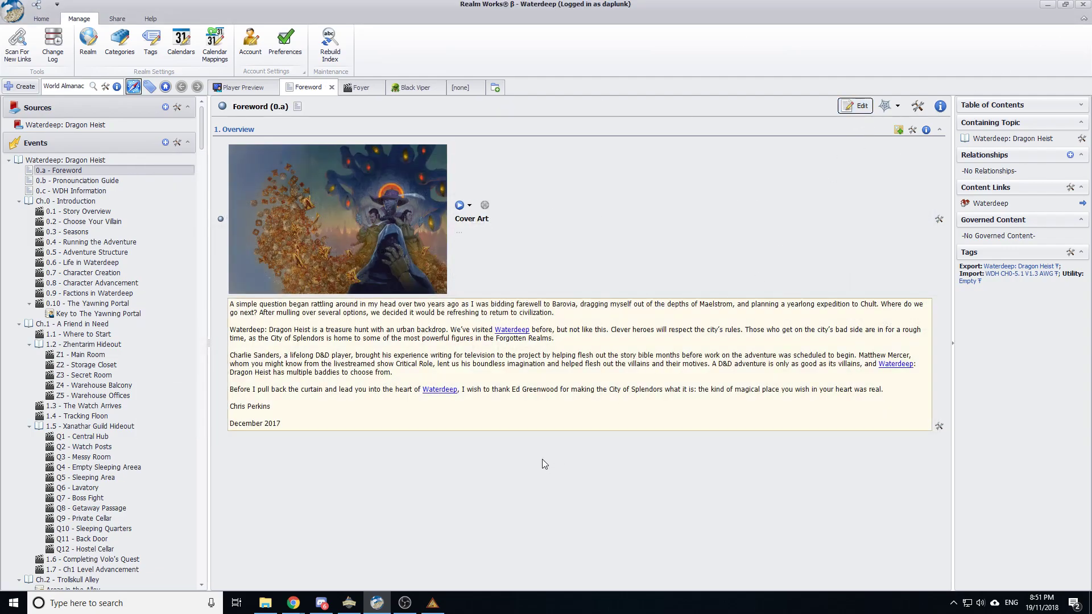
{"action": "left_click", "coordinate": [281, 423]}
Paste three copied lines into a new Foreword snippet and format them as a bullet list
{"action": "key", "text": "alt+Tab"}
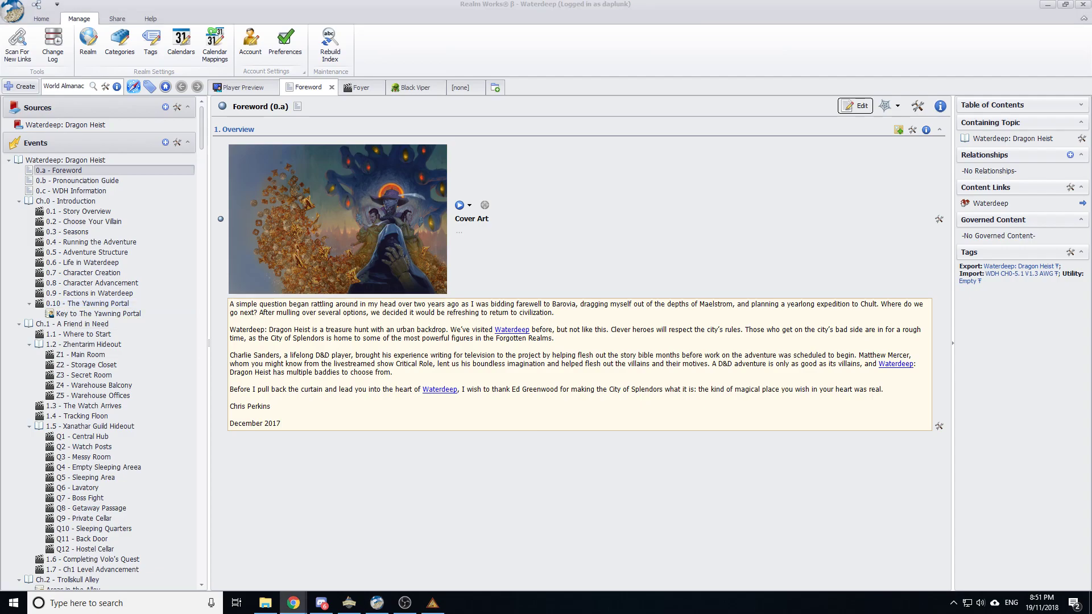
{"action": "left_click", "coordinate": [451, 427]}
{"action": "double_click", "coordinate": [451, 428]}
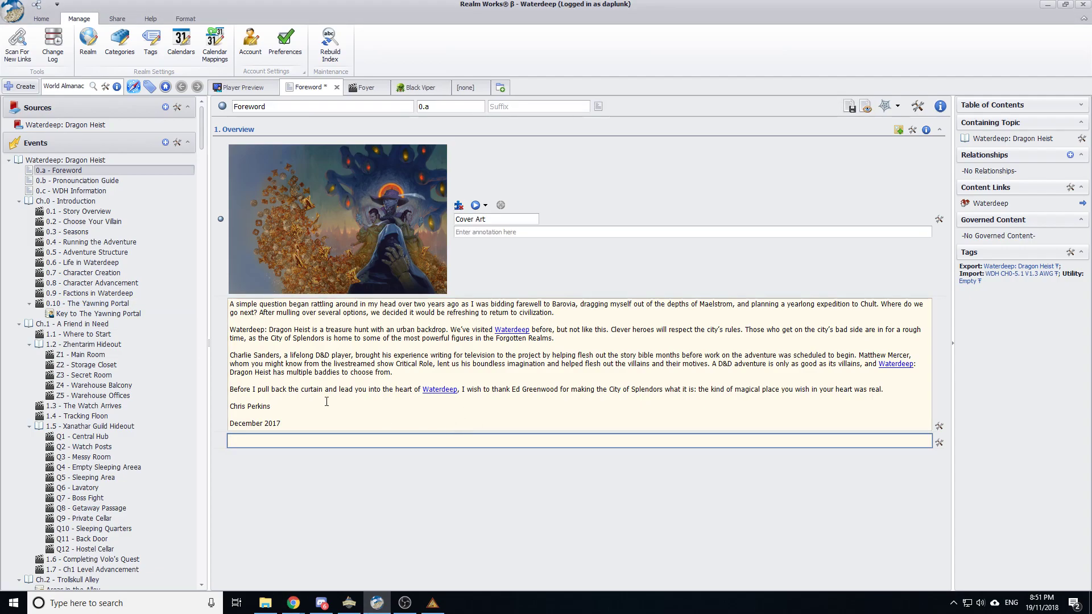
{"action": "key", "text": "alt+Tab"}
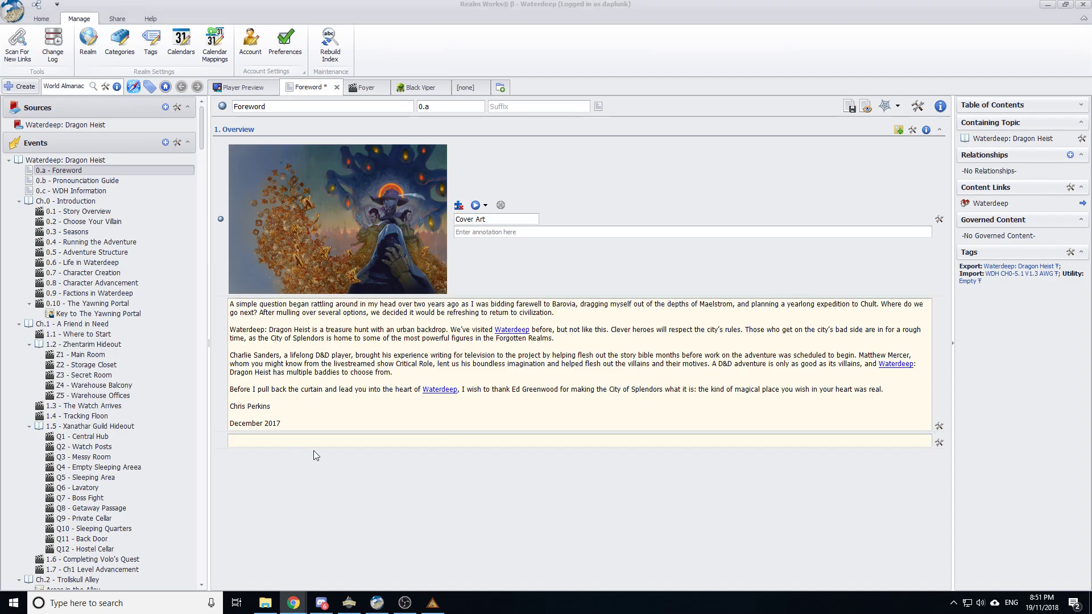
{"action": "key", "text": "alt+Tab"}
{"action": "key", "text": "ctrl+v"}
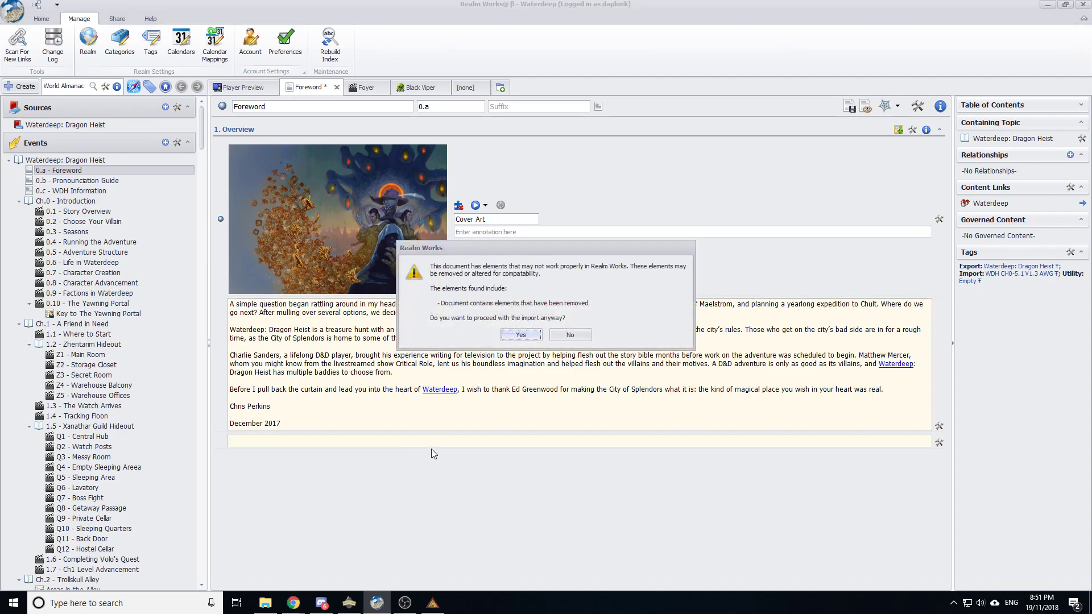
{"action": "left_click", "coordinate": [521, 335]}
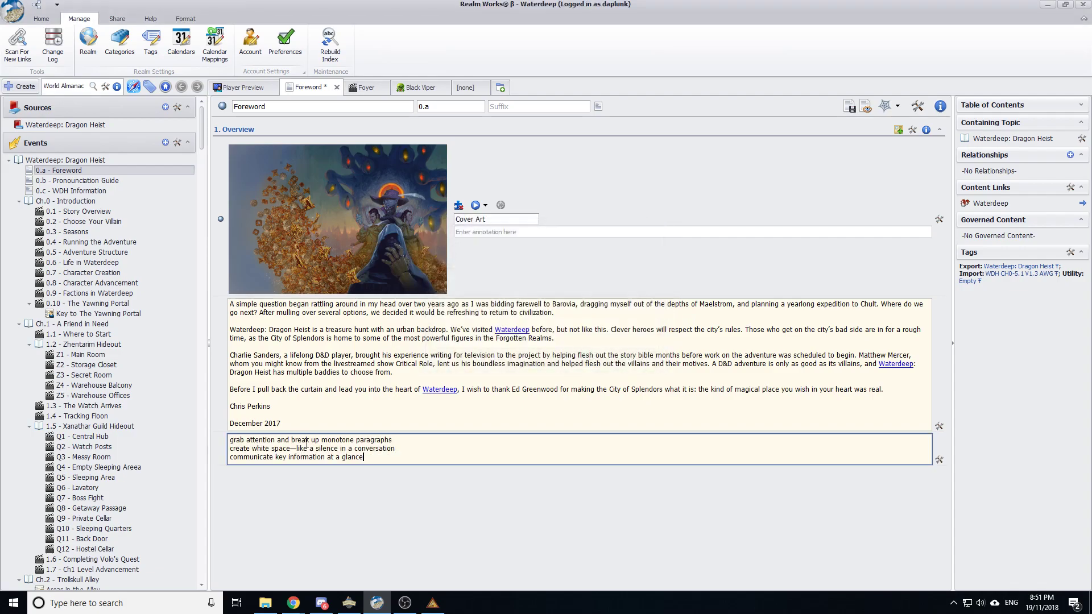
{"action": "key", "text": "ctrl+a"}
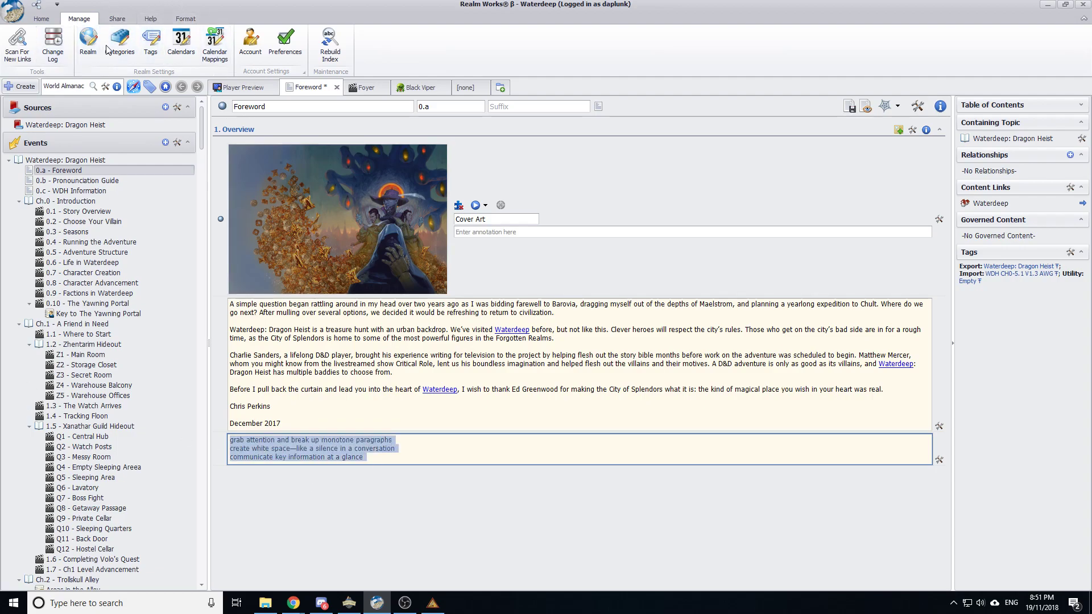
{"action": "left_click", "coordinate": [185, 19]}
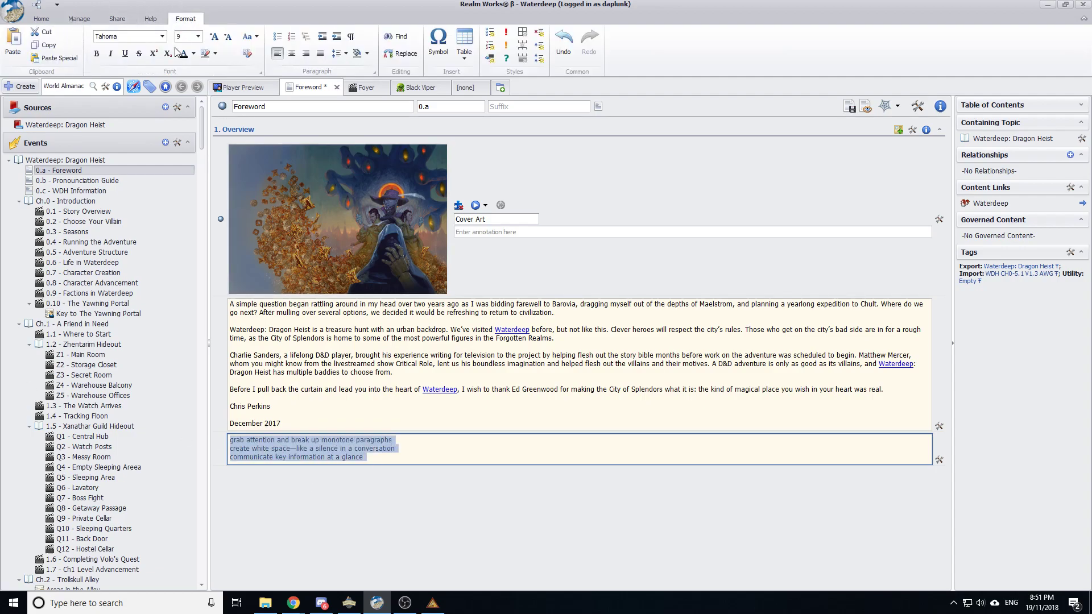
{"action": "left_click", "coordinate": [279, 37]}
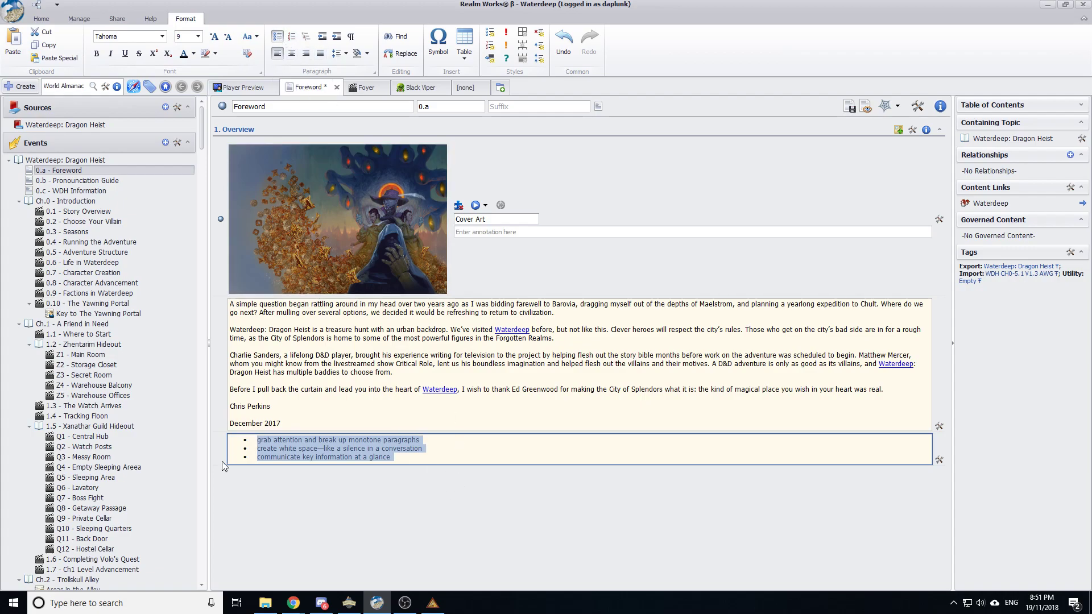
{"action": "left_click", "coordinate": [406, 458]}
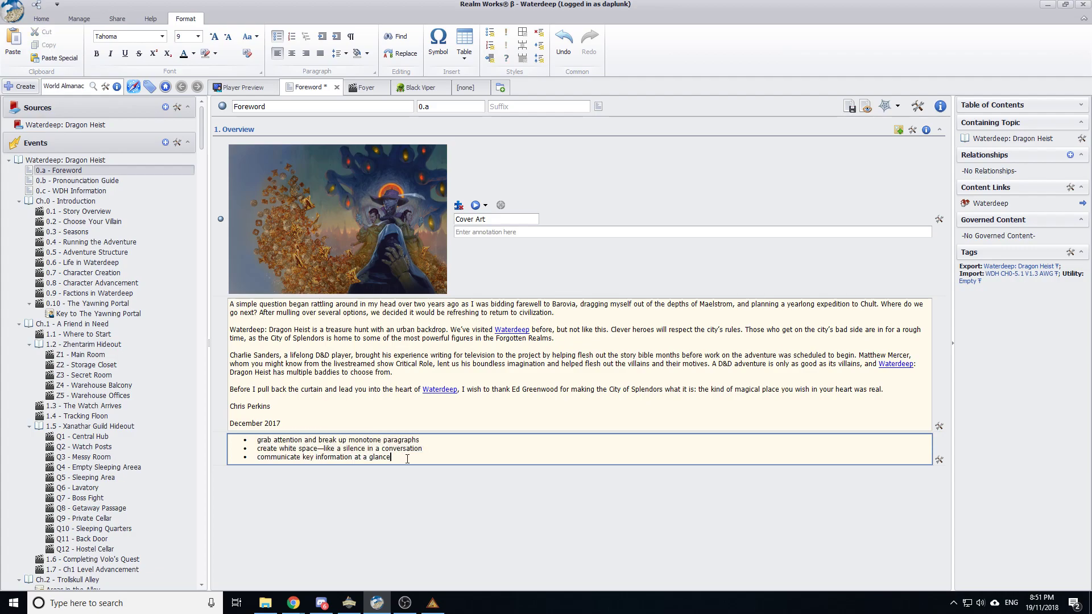
Add a new snippet below the list and paste the three lines into it as unformatted text
{"action": "key", "text": "ctrl+Return"}
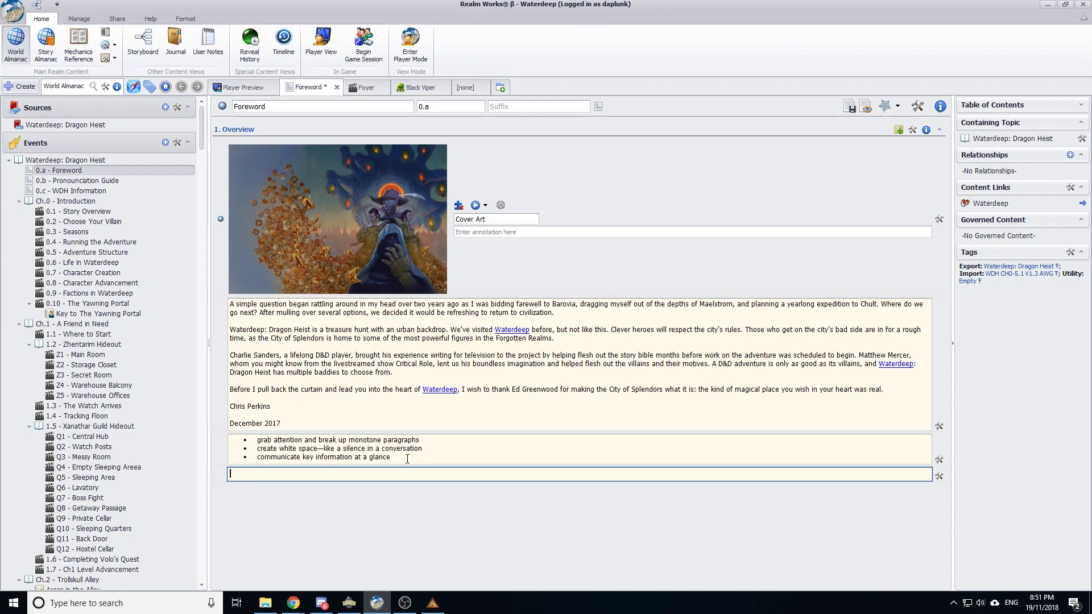
{"action": "left_click", "coordinate": [407, 459]}
{"action": "key", "text": "ctrl+a"}
{"action": "key", "text": "ctrl+c"}
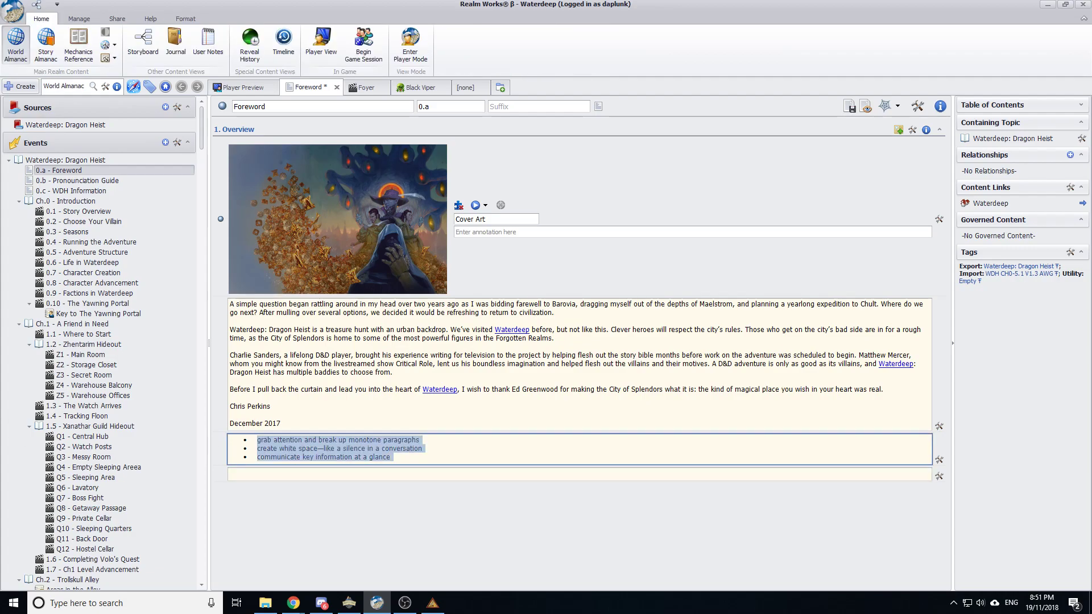
{"action": "left_click", "coordinate": [389, 471]}
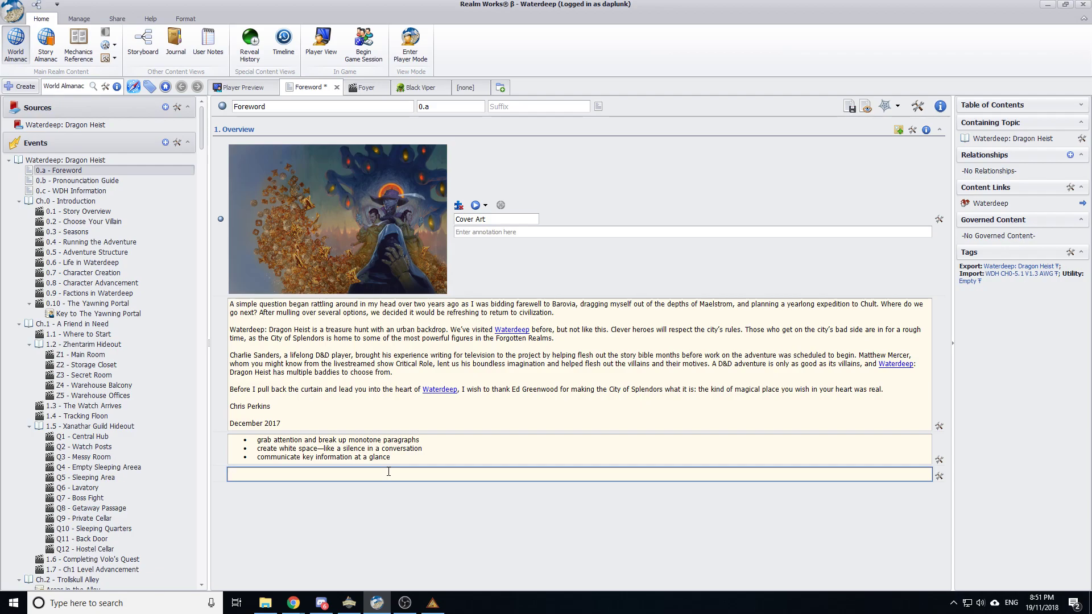
{"action": "key", "text": "ctrl+v"}
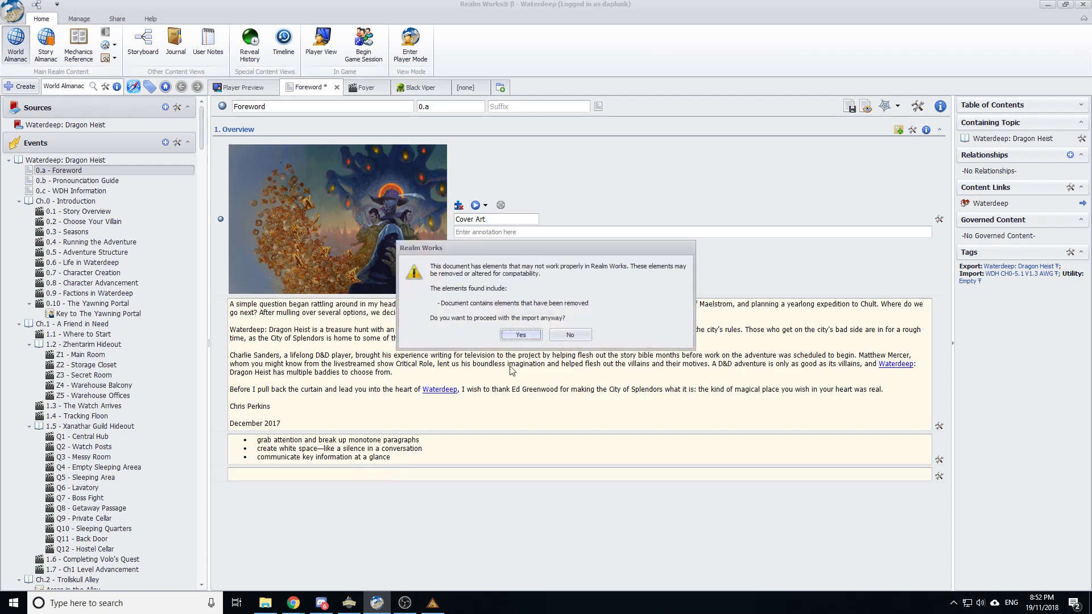
{"action": "left_click", "coordinate": [584, 334]}
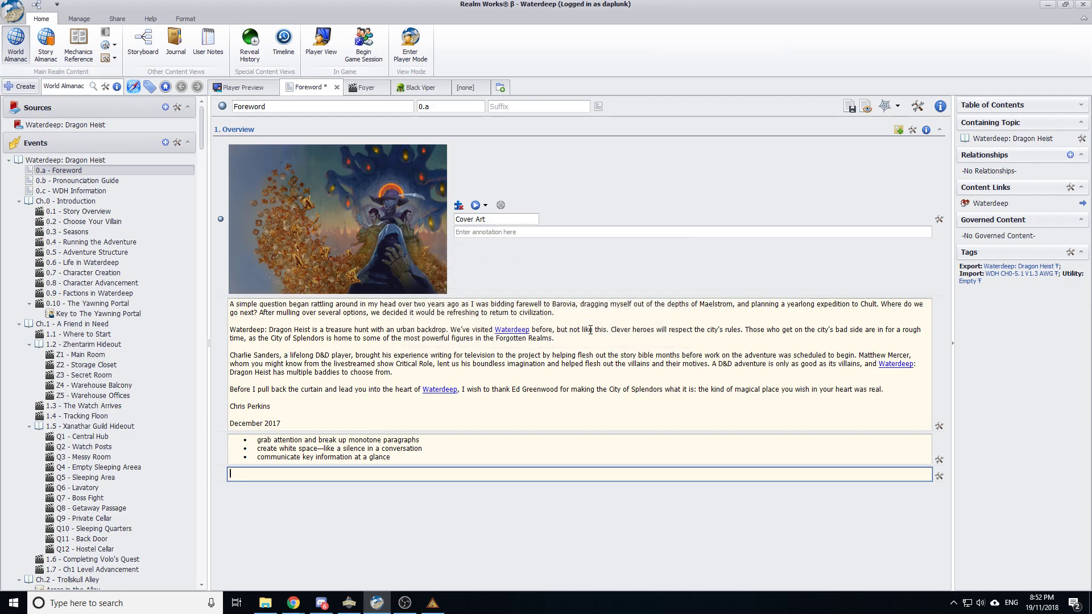
{"action": "left_click", "coordinate": [594, 359]}
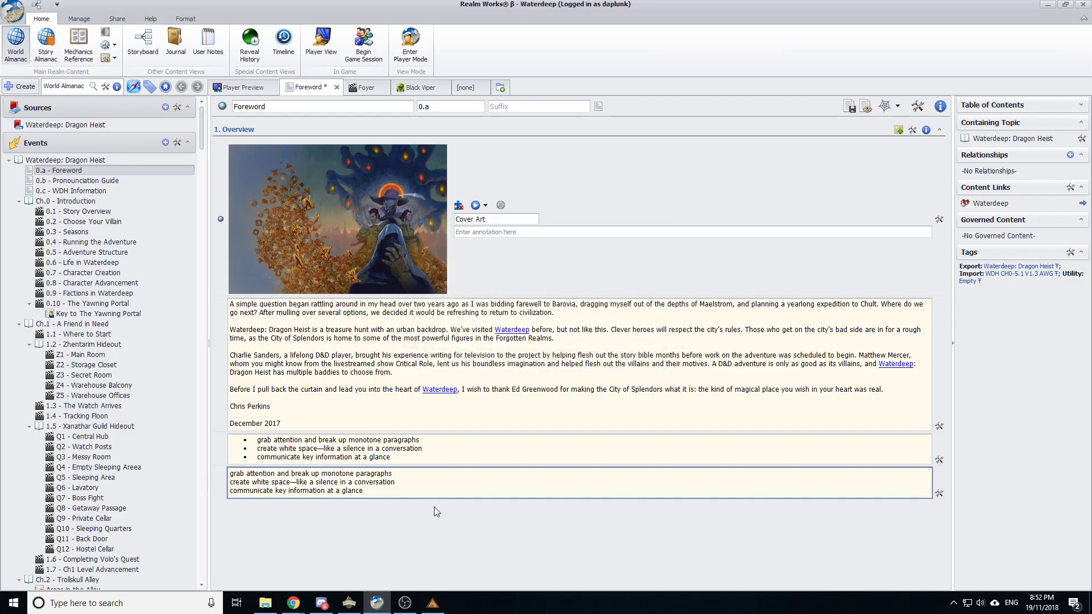
Format the pasted lines as a bulleted list
{"action": "left_click", "coordinate": [186, 19]}
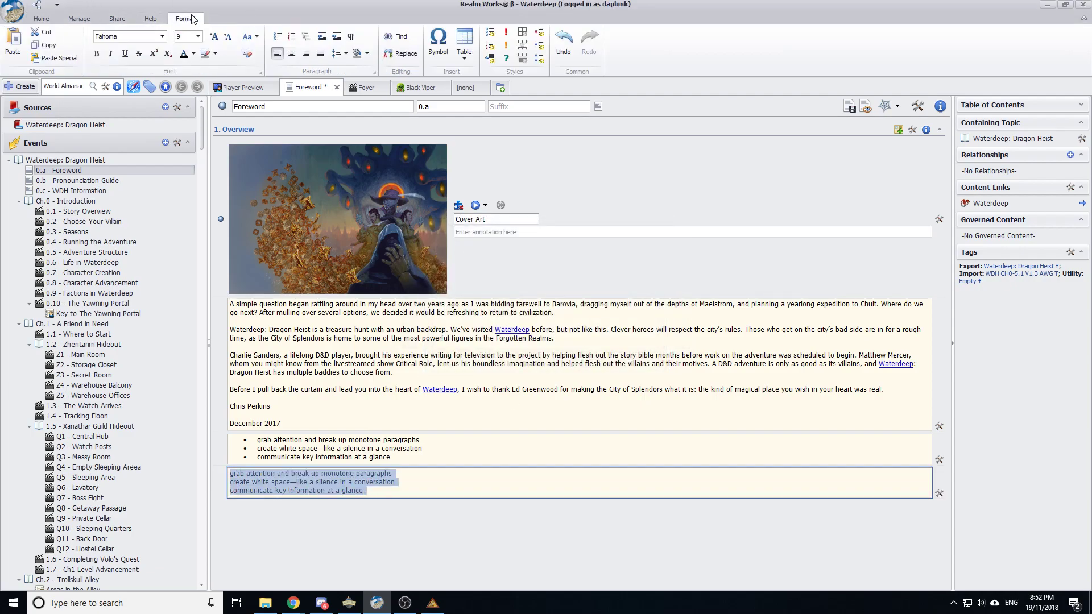
{"action": "left_click", "coordinate": [491, 34]}
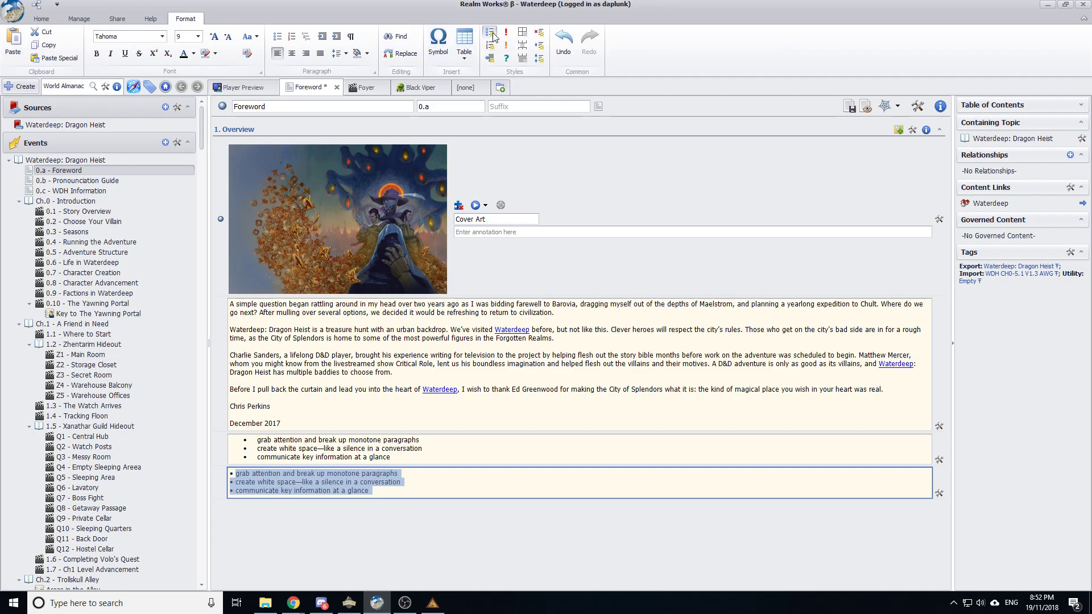
{"action": "left_click", "coordinate": [467, 486]}
Give the three bullets a 0.2-inch left indent in Paragraph settings
{"action": "key", "text": "ctrl+a"}
{"action": "right_click", "coordinate": [277, 477]}
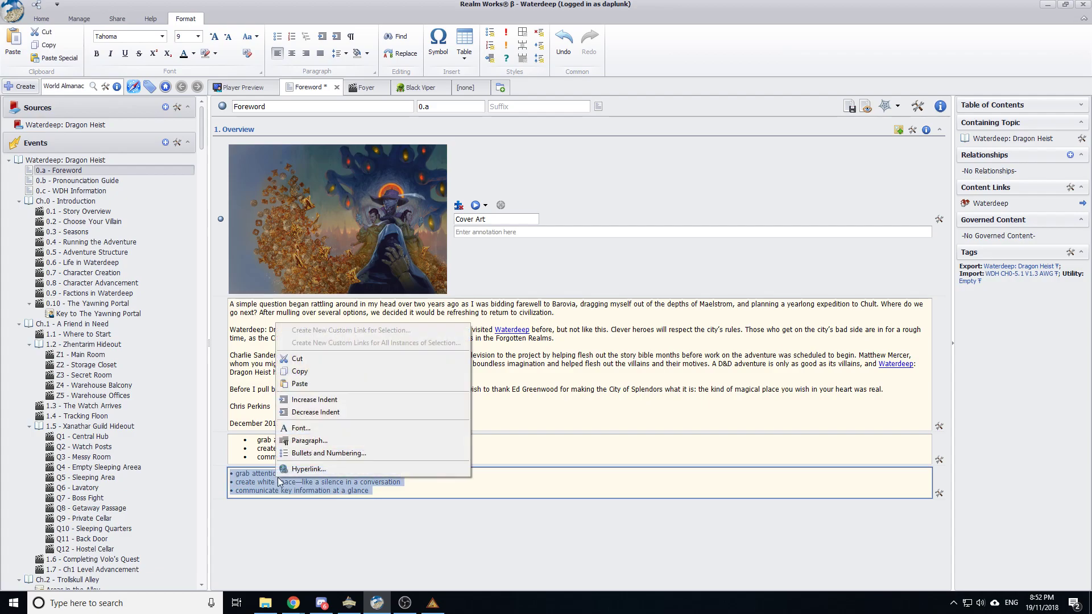
{"action": "left_click", "coordinate": [310, 441]}
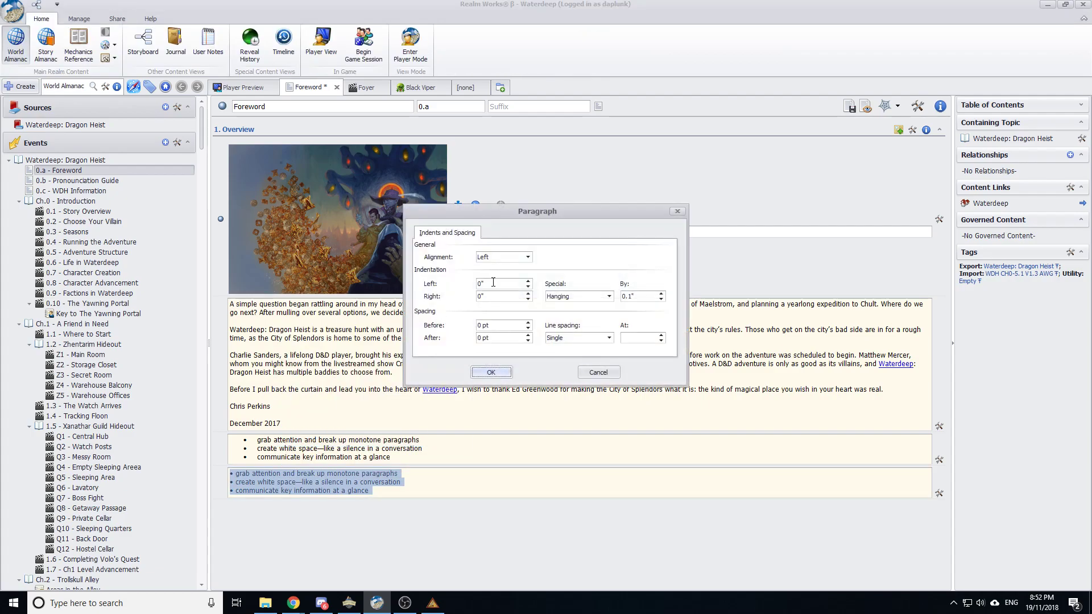
{"action": "type", "text": "0.2"}
{"action": "left_click", "coordinate": [491, 372]}
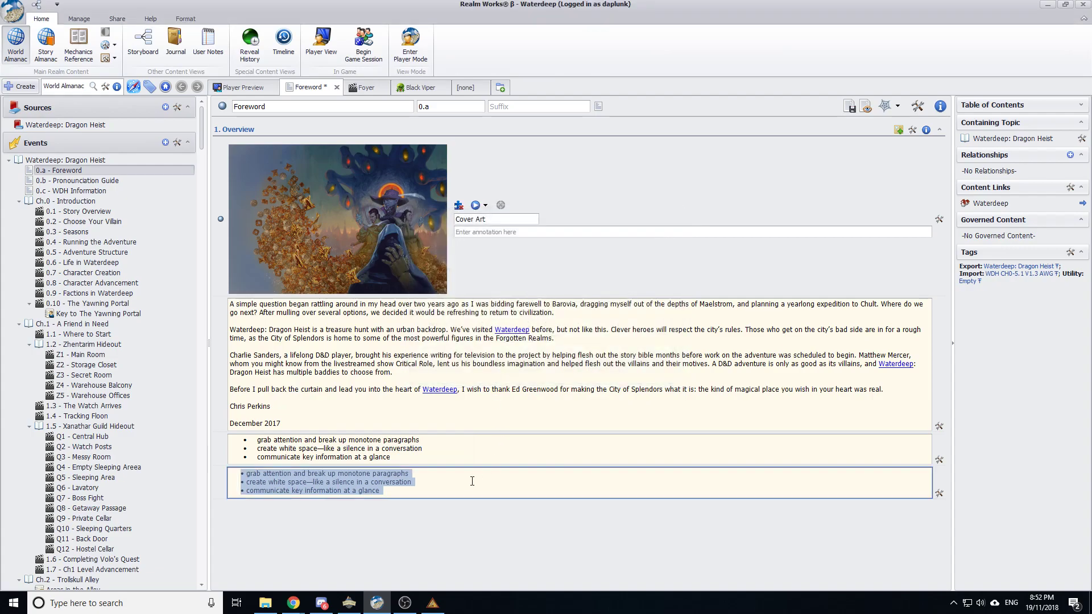
{"action": "left_click", "coordinate": [455, 480]}
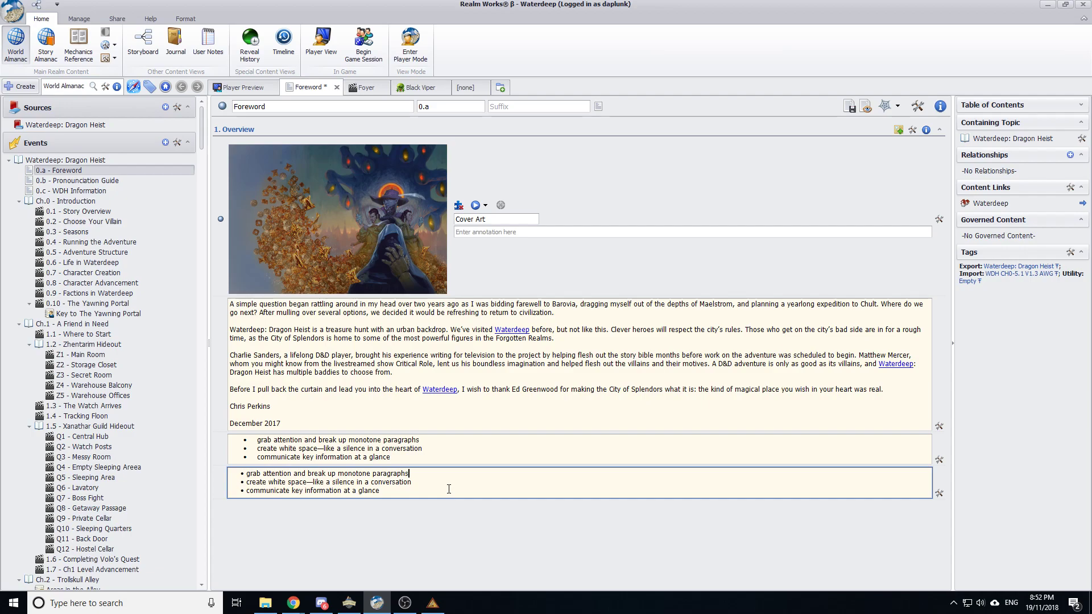
{"action": "left_click_drag", "start_coordinate": [281, 429], "coordinate": [278, 297]}
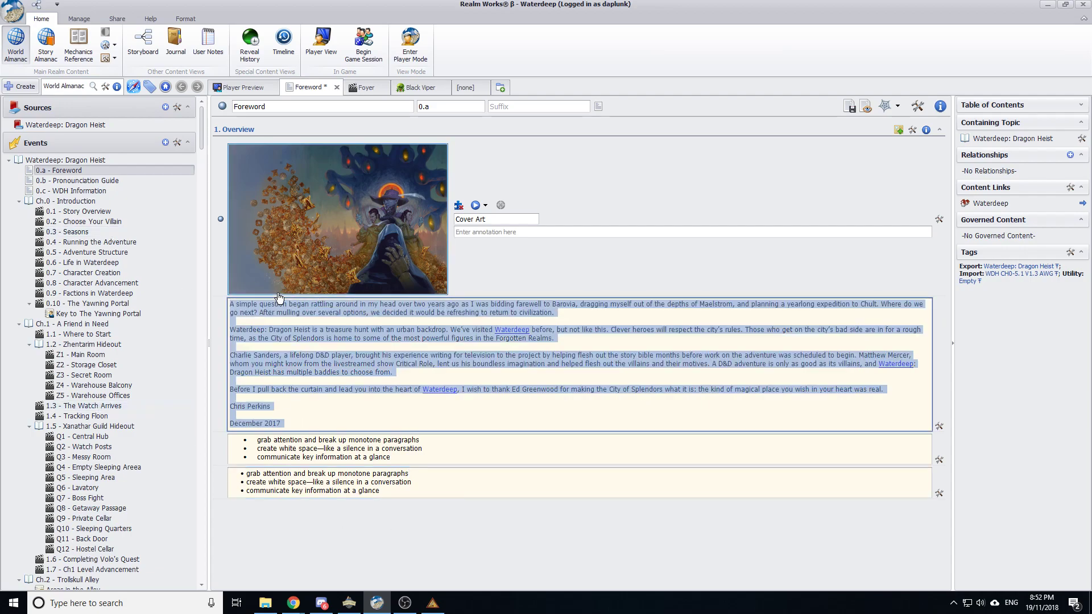
Add a new snippet below the bullets and paste the Foreword prose as unformatted text
{"action": "left_click", "coordinate": [403, 498]}
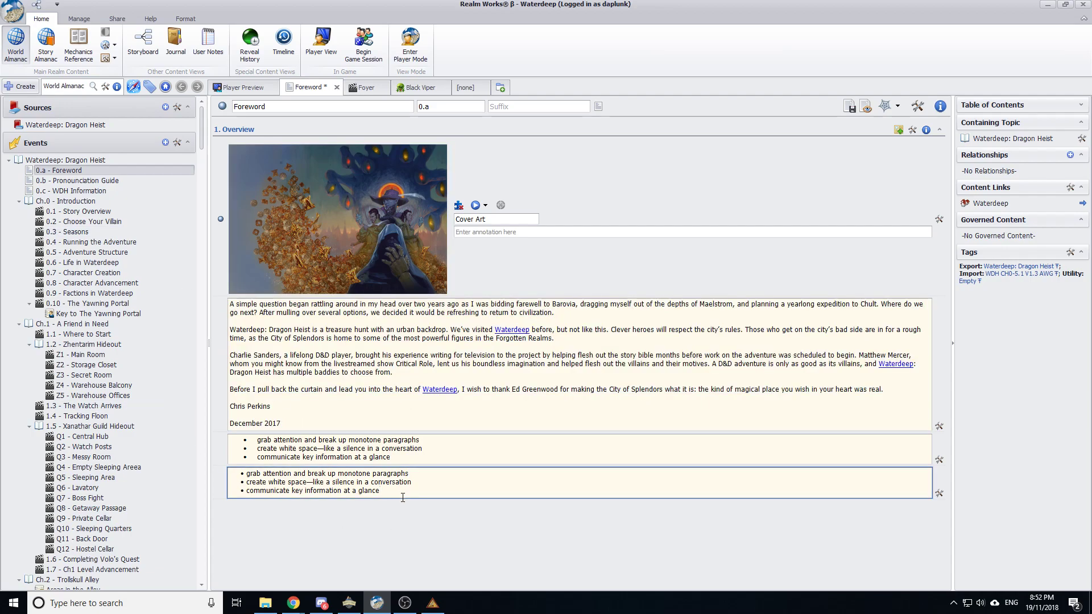
{"action": "key", "text": "ctrl+Return"}
{"action": "key", "text": "ctrl+shift+v"}
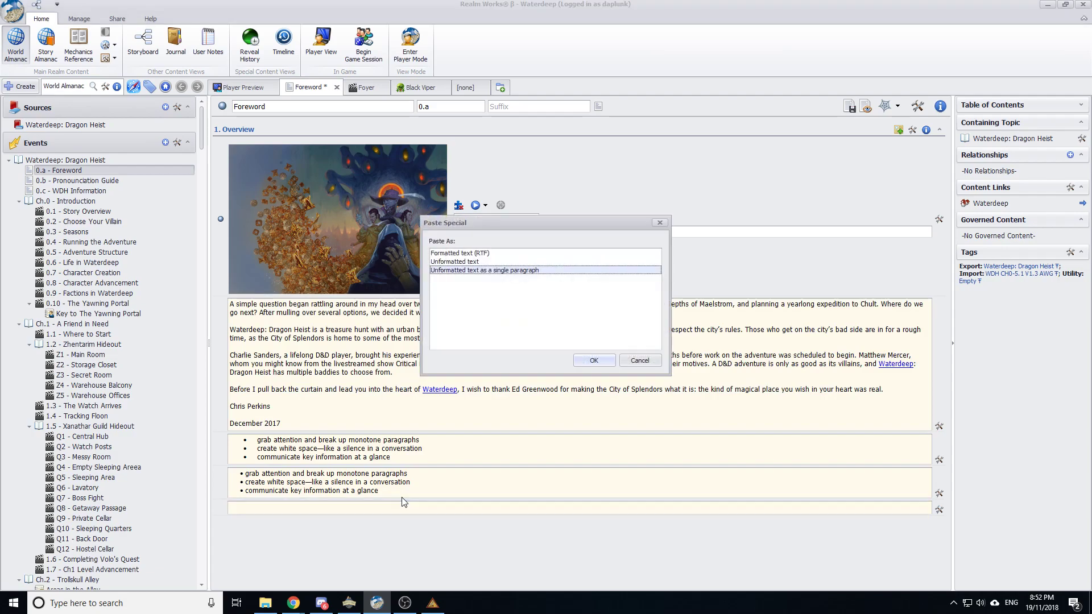
{"action": "key", "text": "Up"}
{"action": "key", "text": "Return"}
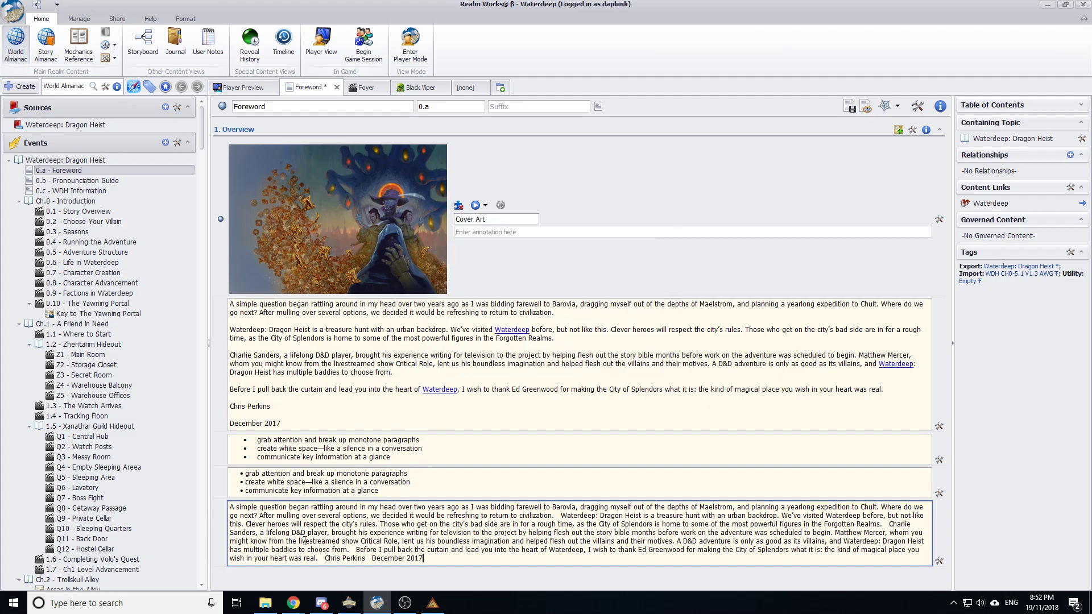
Break the pasted prose into four paragraphs, with the signature and date on their own lines
{"action": "left_click", "coordinate": [560, 515]}
{"action": "key", "text": "Return"}
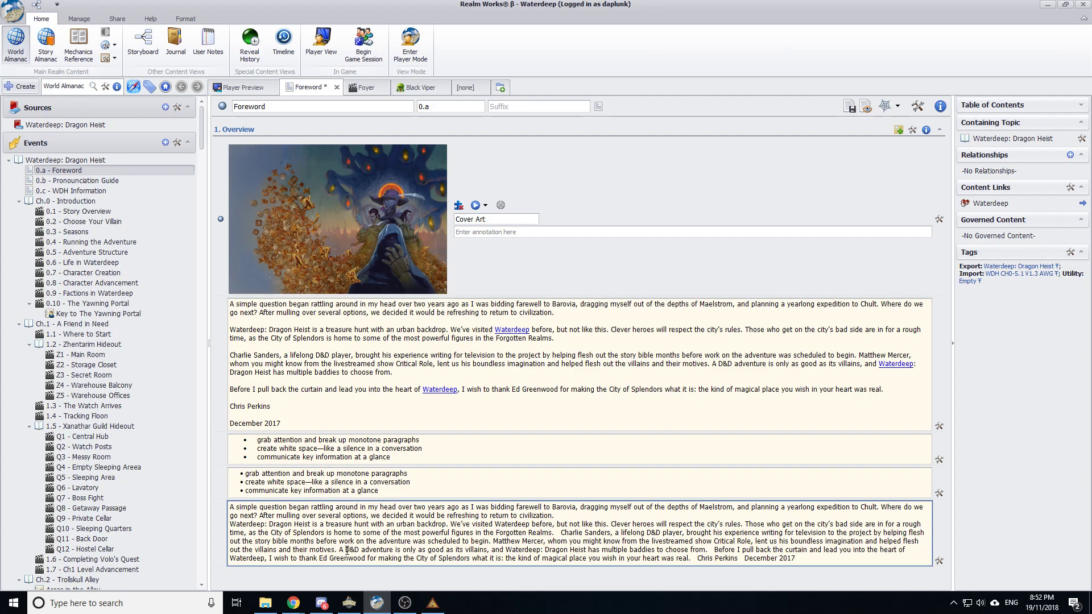
{"action": "left_click", "coordinate": [560, 533]}
{"action": "key", "text": "Return"}
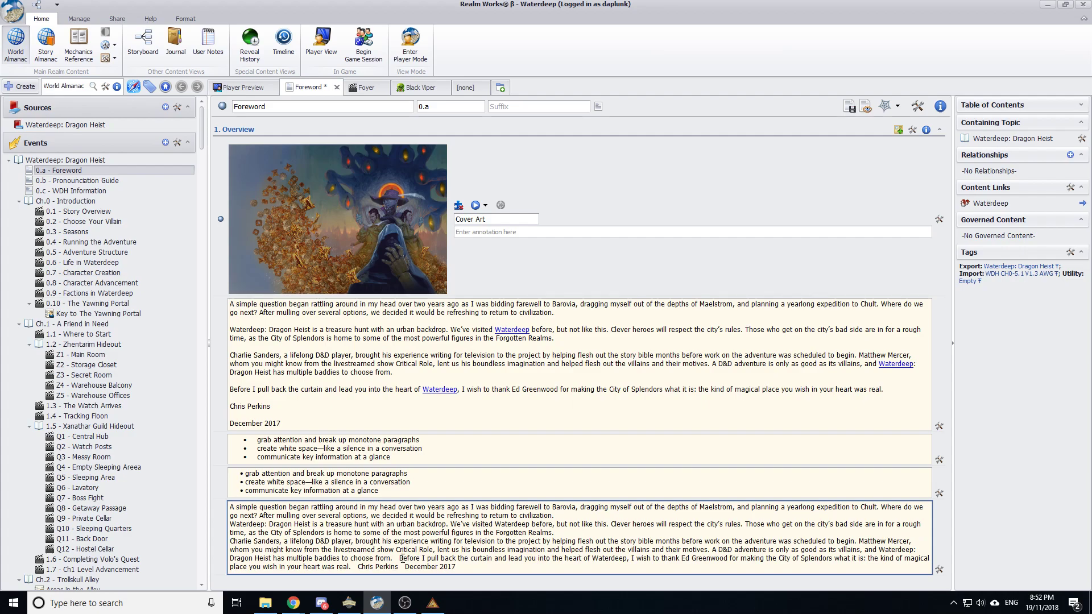
{"action": "key", "text": "Return"}
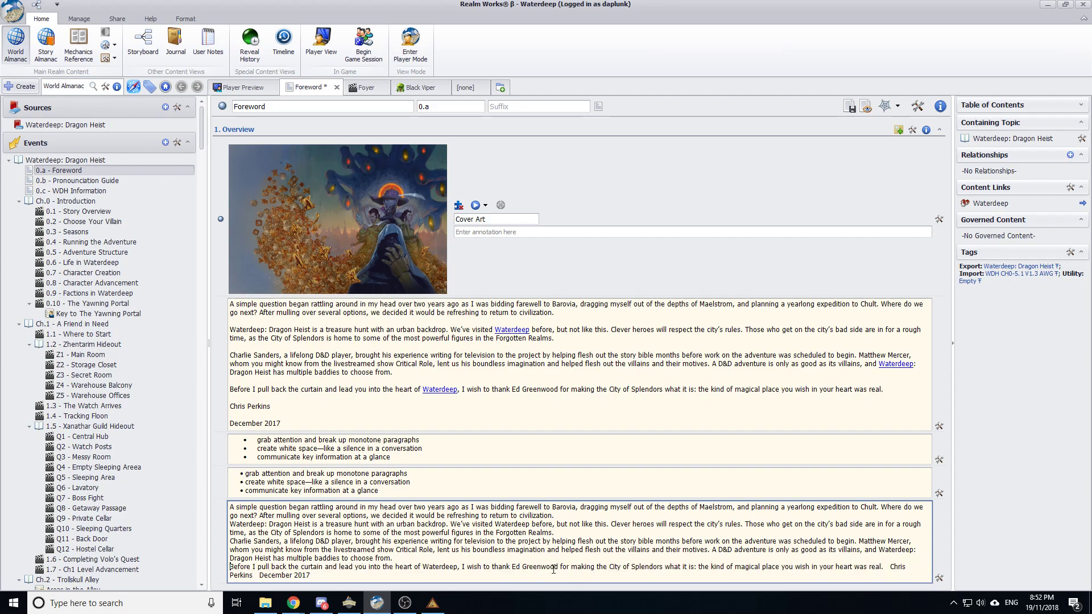
{"action": "left_click", "coordinate": [891, 566]}
{"action": "key", "text": "Return"}
{"action": "left_click", "coordinate": [278, 575]}
{"action": "key", "text": "Return"}
{"action": "left_click", "coordinate": [235, 340]}
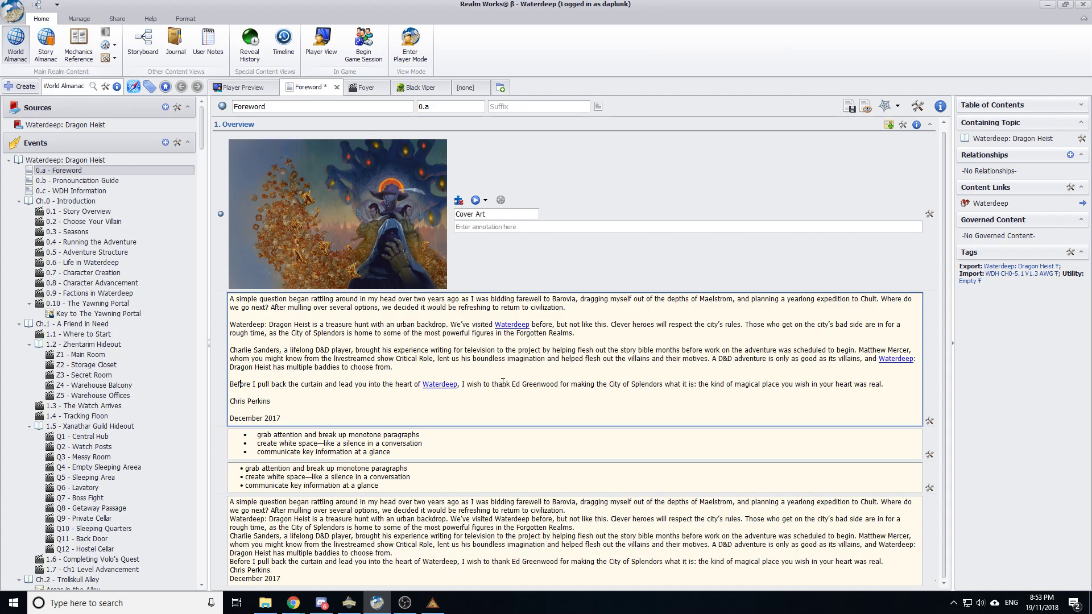
Apply Small spacing before the closing paragraphs, signature and date, then undo the change
{"action": "mouse_move", "coordinate": [287, 578]}
{"action": "left_mouse_down"}
{"action": "mouse_move", "coordinate": [145, 515]}
{"action": "mouse_move", "coordinate": [111, 528]}
{"action": "mouse_move", "coordinate": [107, 519]}
{"action": "left_mouse_up"}
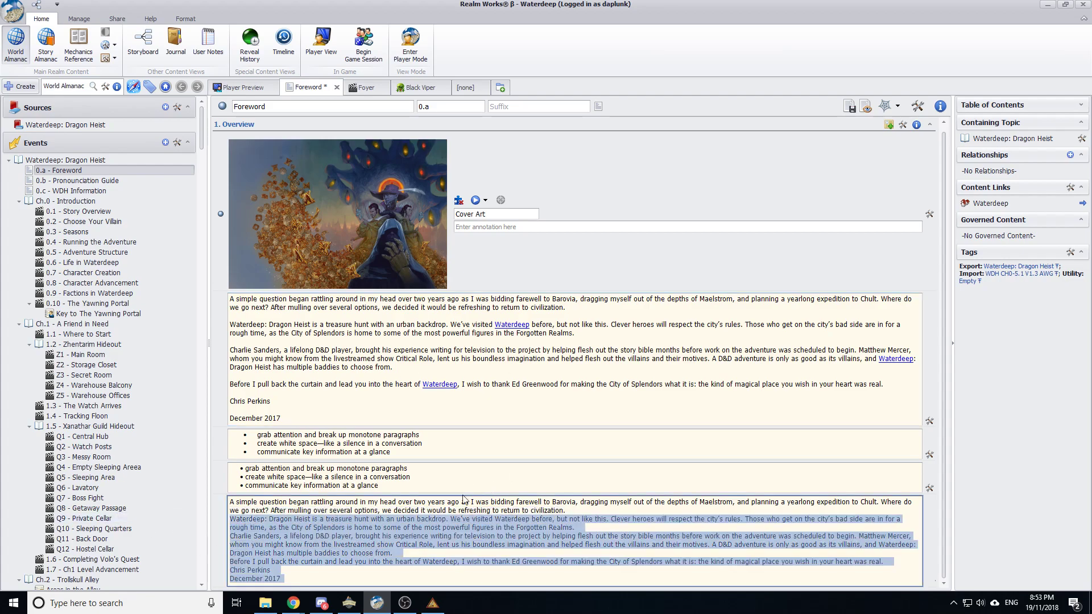
{"action": "left_click_drag", "start_coordinate": [298, 586], "coordinate": [190, 518]}
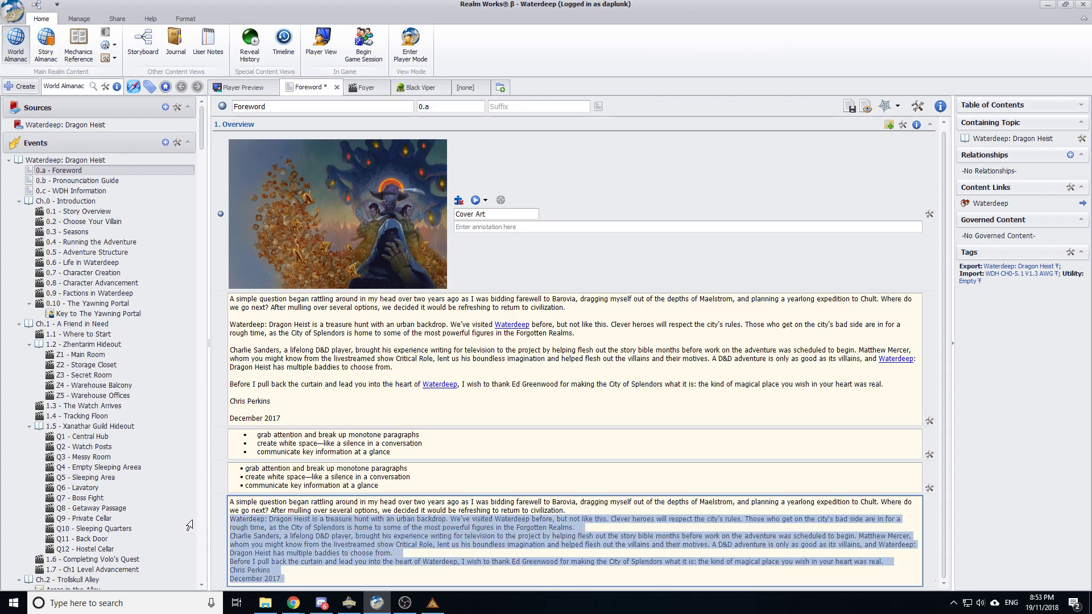
{"action": "left_click", "coordinate": [185, 19]}
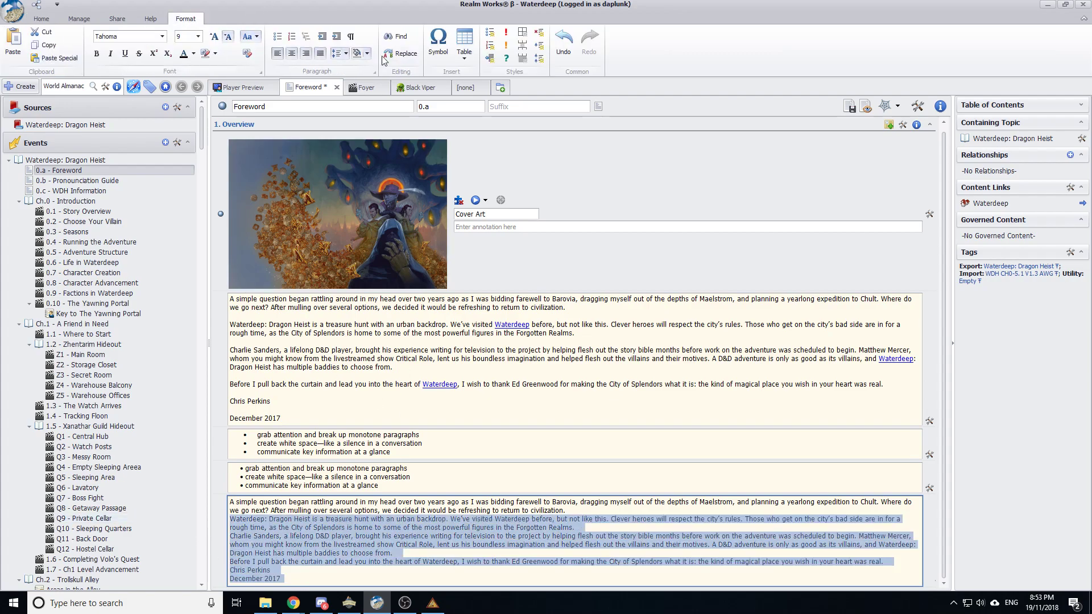
{"action": "left_click", "coordinate": [543, 50]}
{"action": "left_click", "coordinate": [472, 553]}
{"action": "scroll", "coordinate": [471, 553], "scroll_direction": "down", "scroll_amount": 1}
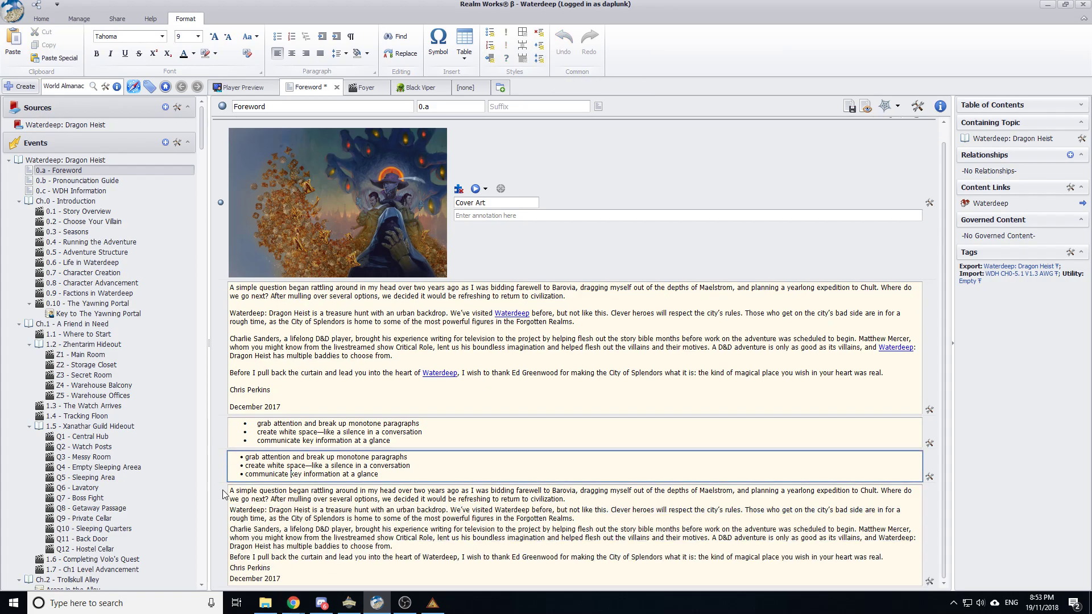
{"action": "triple_click", "coordinate": [579, 500]}
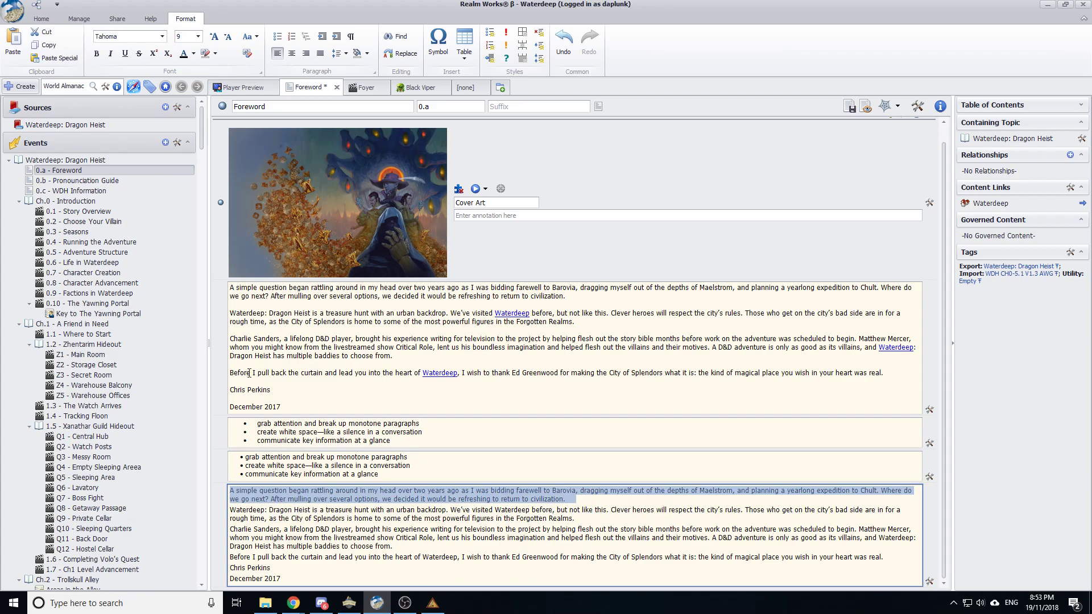
{"action": "left_click", "coordinate": [292, 580]}
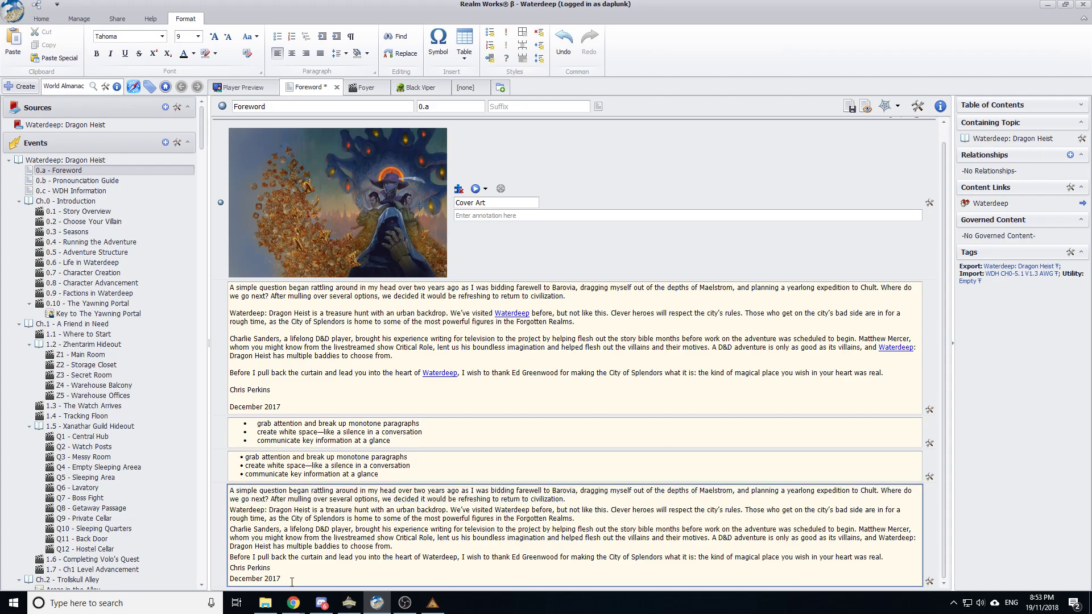
{"action": "key", "text": "ctrl+a"}
{"action": "left_click", "coordinate": [564, 41]}
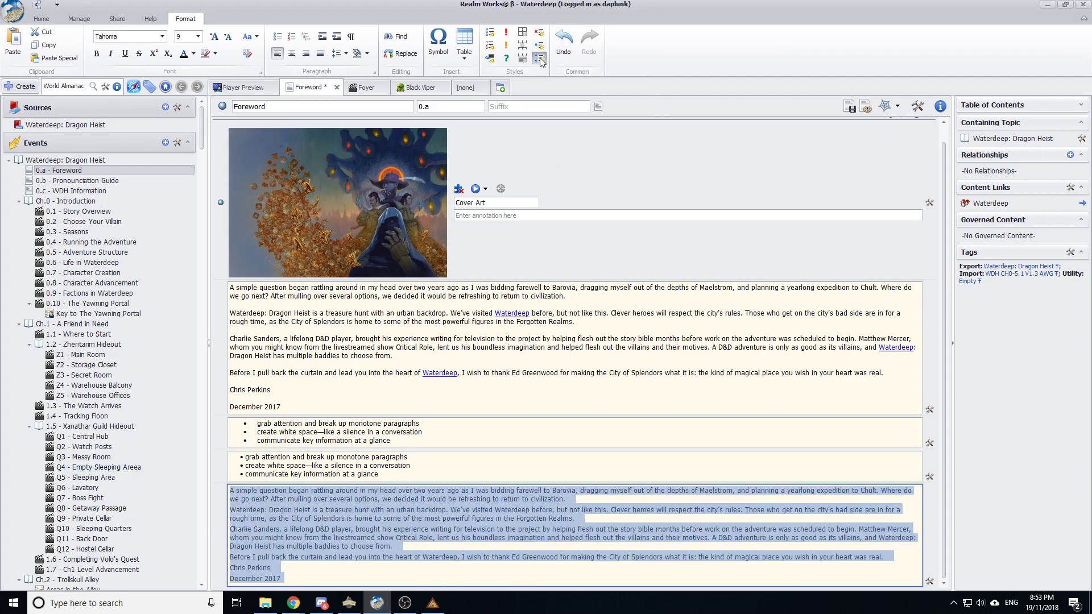
{"action": "left_click", "coordinate": [380, 479]}
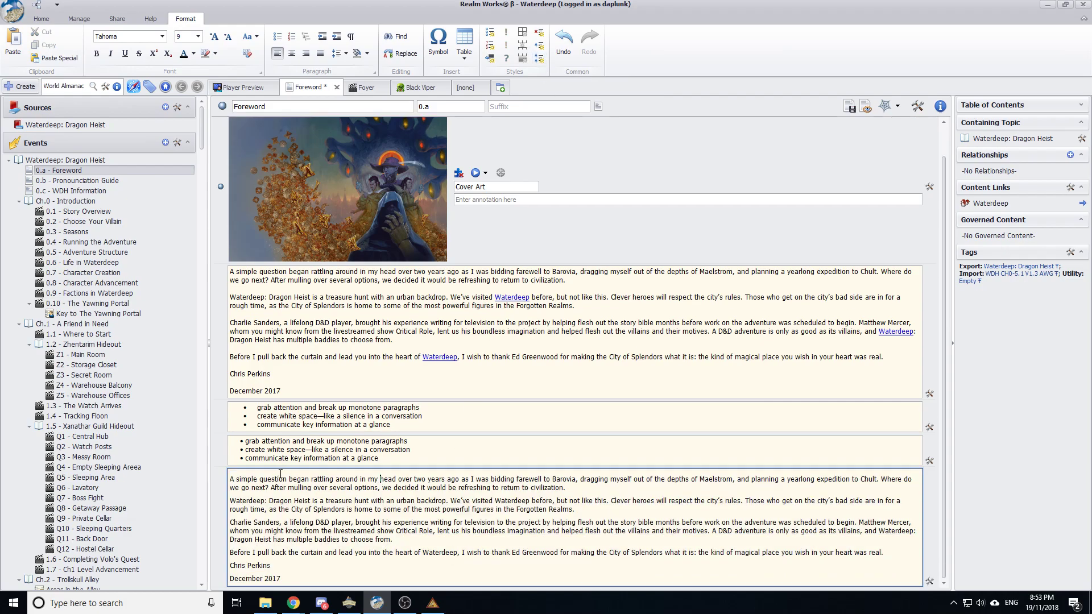
Add Small spacing before the first paragraph and the paragraphs through December 2017
{"action": "triple_click", "coordinate": [551, 487]}
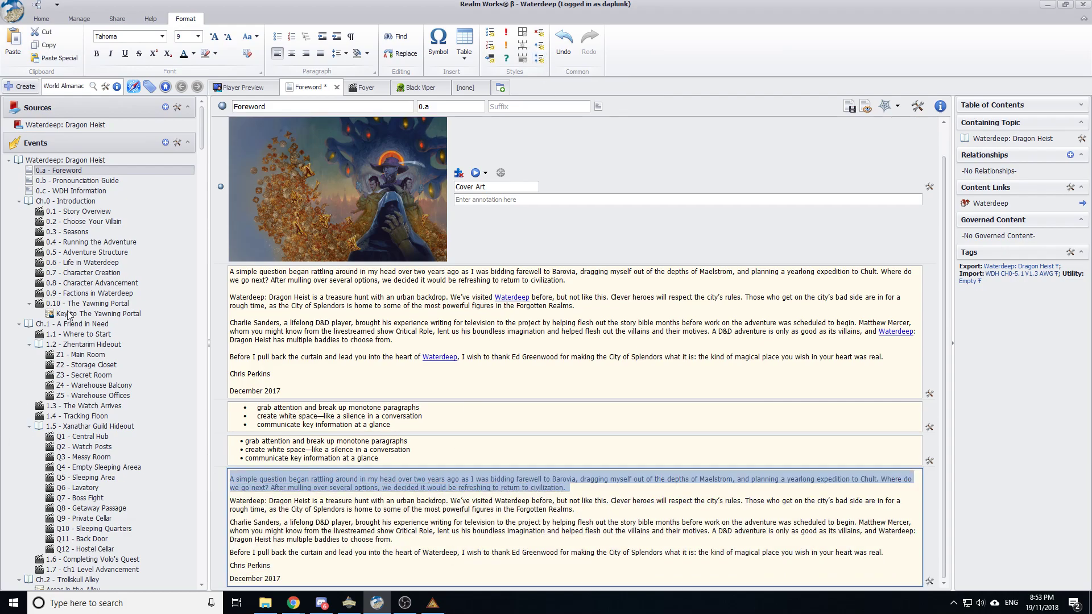
{"action": "left_click", "coordinate": [539, 37]}
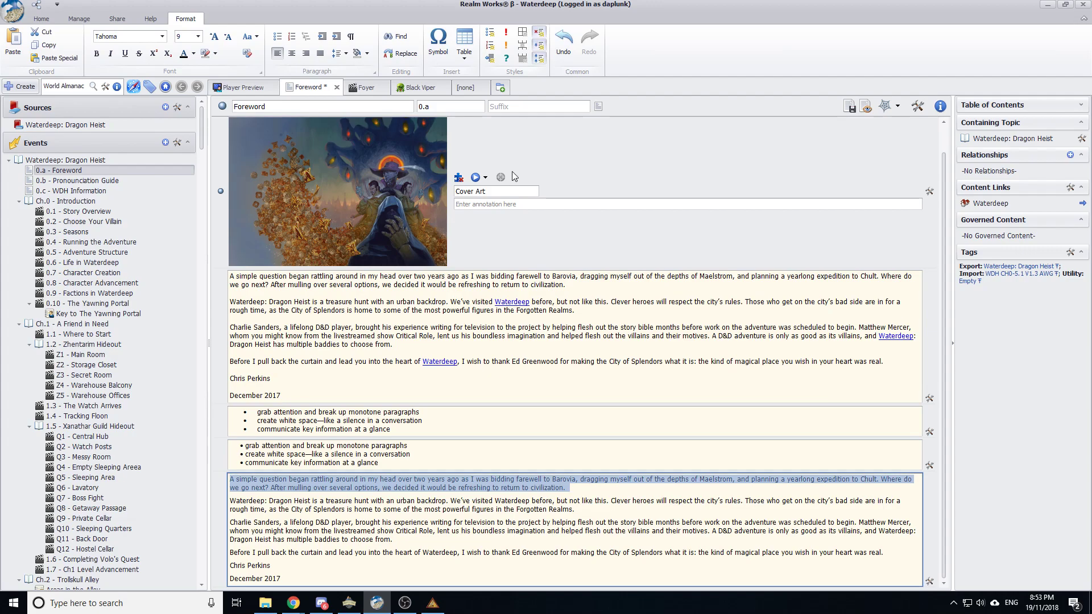
{"action": "left_click", "coordinate": [277, 565]}
{"action": "left_click_drag", "start_coordinate": [282, 580], "coordinate": [132, 503]}
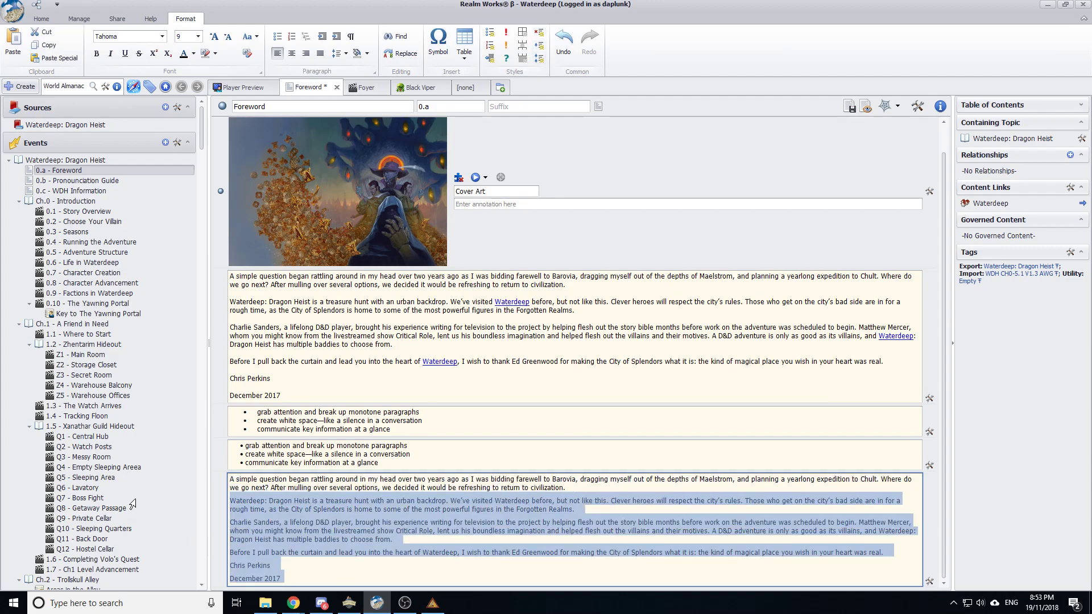
{"action": "left_click", "coordinate": [539, 33]}
{"action": "left_click_drag", "start_coordinate": [282, 580], "coordinate": [117, 518]}
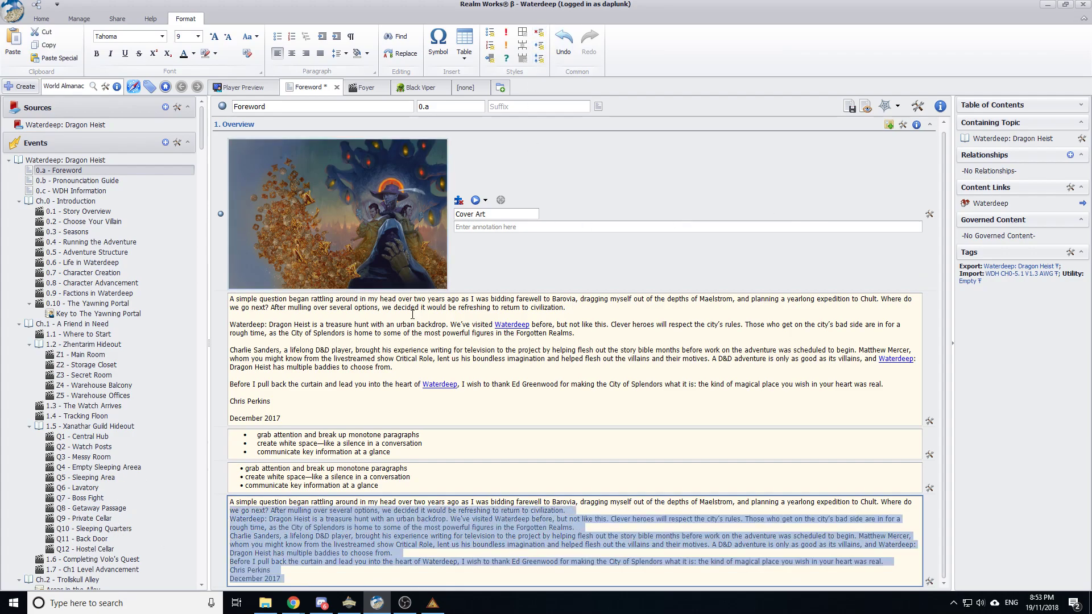
{"action": "left_click", "coordinate": [539, 46]}
{"action": "left_click", "coordinate": [486, 501]}
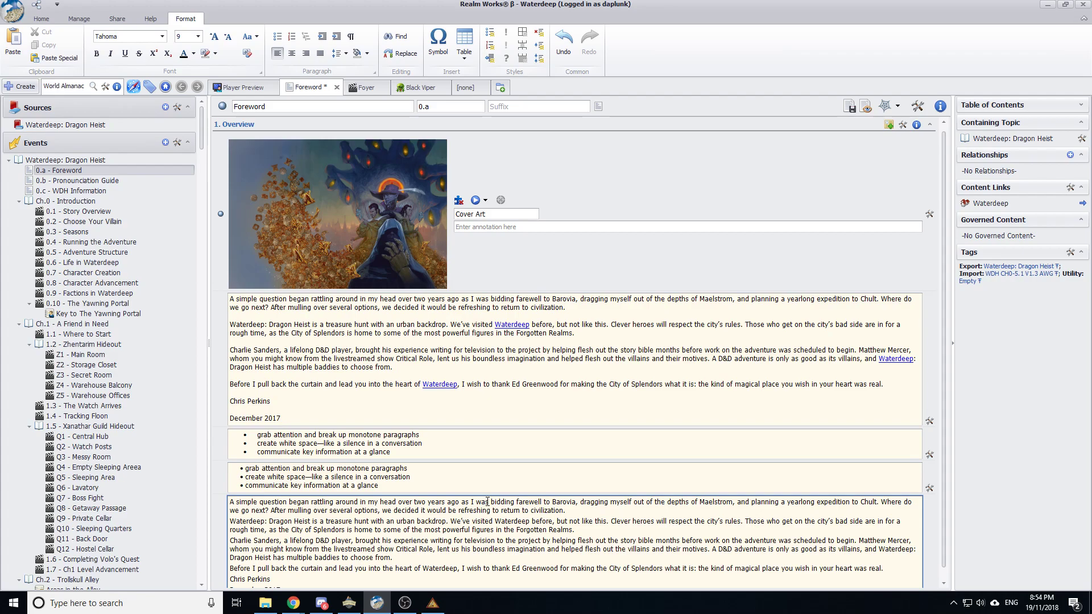
{"action": "left_click_drag", "start_coordinate": [203, 123], "coordinate": [191, 377]}
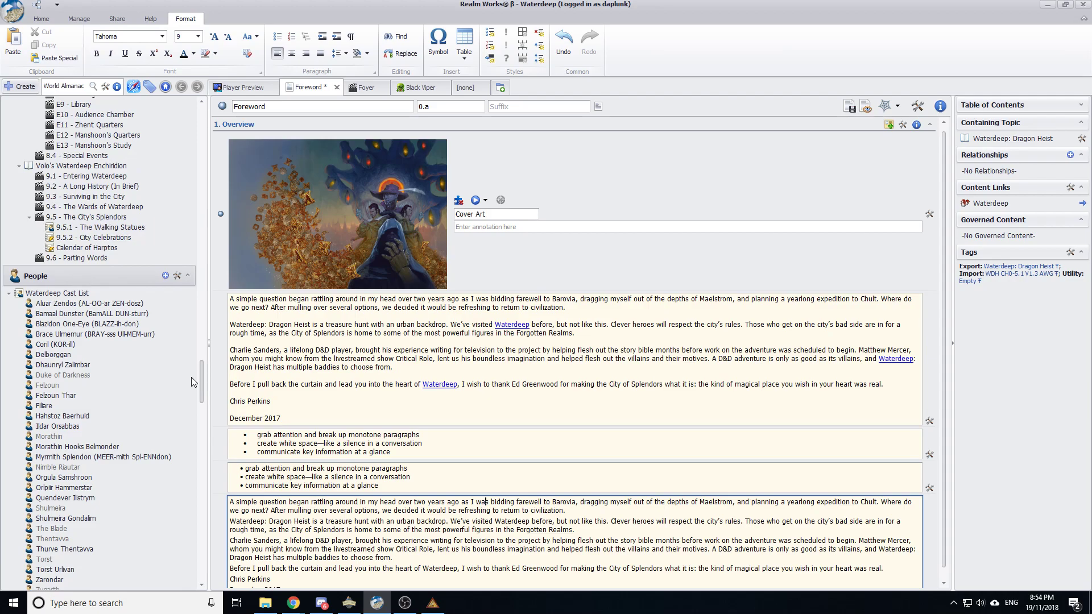
Open 9.5.1 The Walking Statues, then expand God Catcher, Griffon, Sahuagin Humbled and Great Drunkard
{"action": "left_click", "coordinate": [188, 227]}
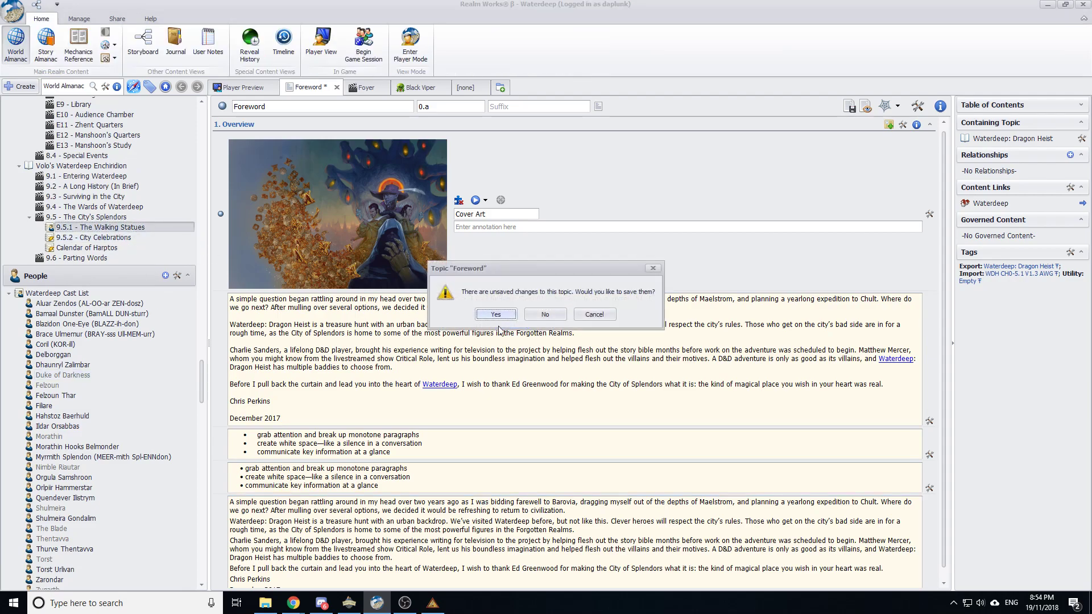
{"action": "left_click", "coordinate": [544, 314]}
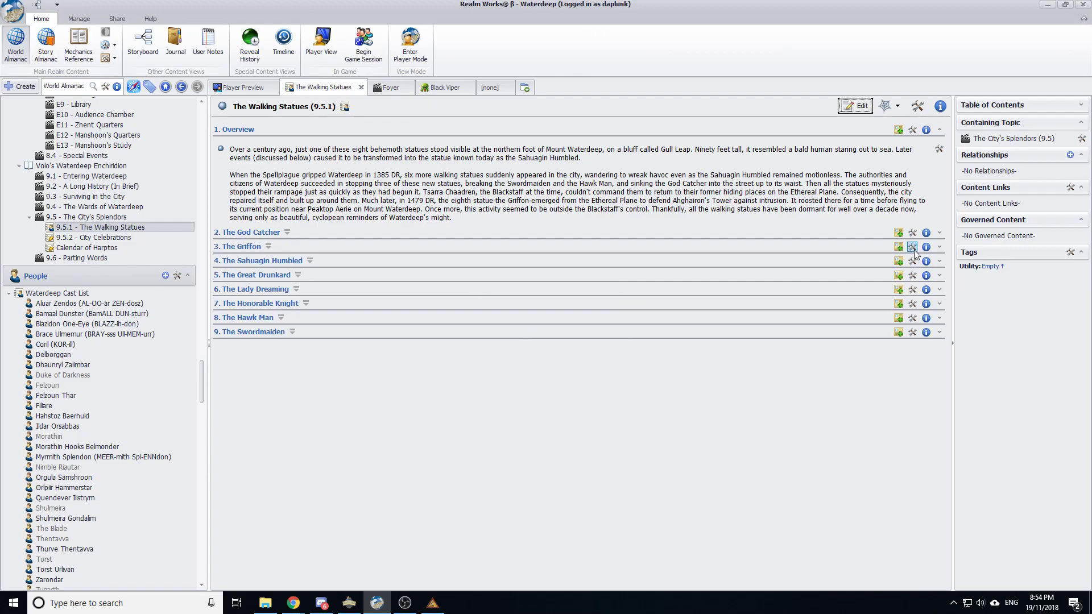
{"action": "left_click", "coordinate": [286, 233]}
{"action": "left_click", "coordinate": [266, 482]}
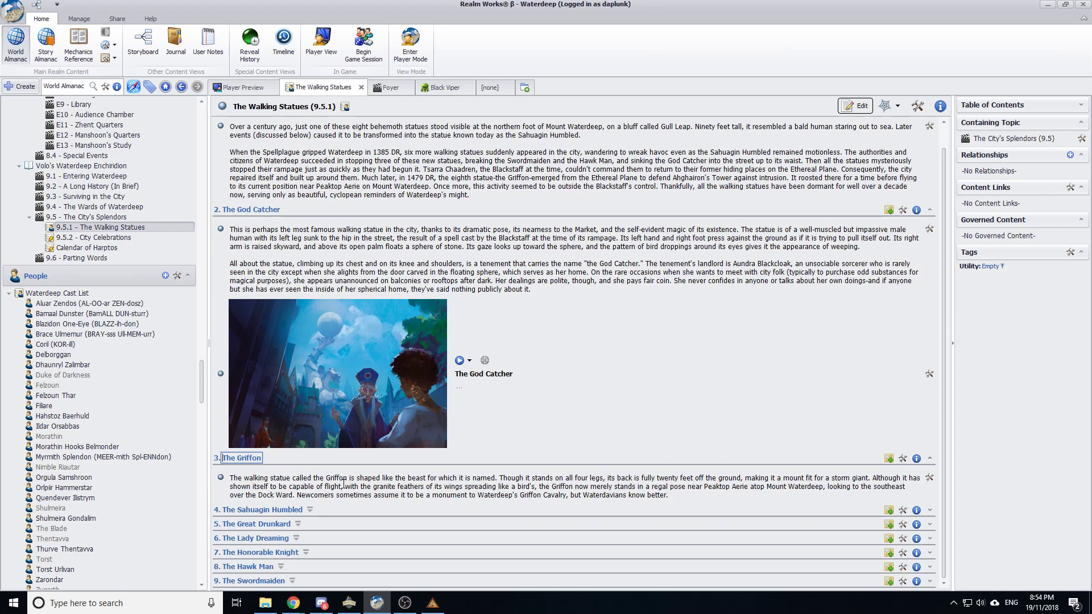
{"action": "left_click", "coordinate": [307, 512]}
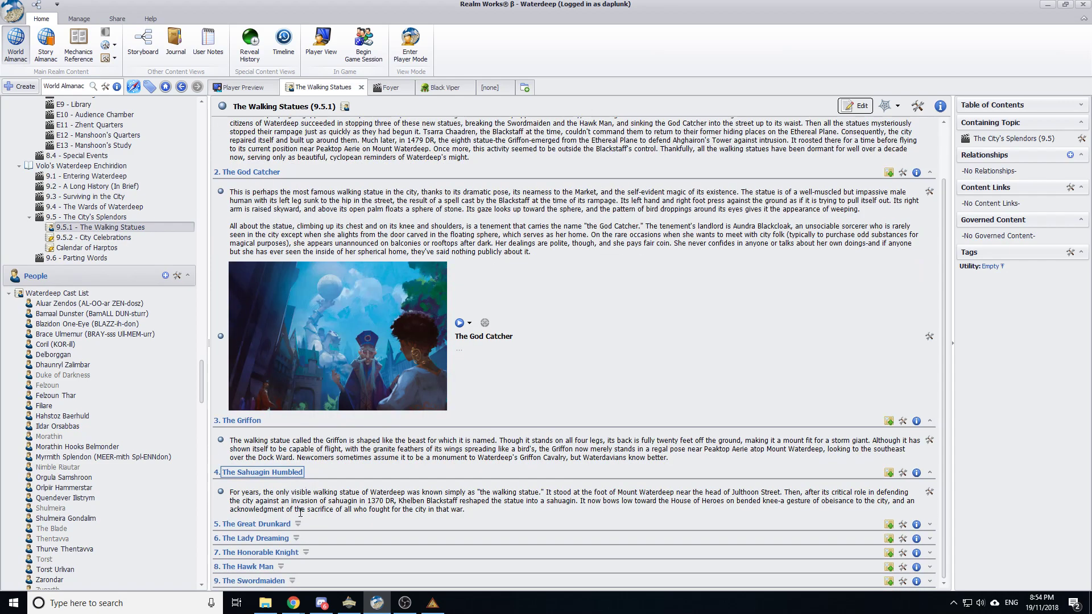
{"action": "left_click", "coordinate": [306, 522]}
{"action": "scroll", "coordinate": [261, 250], "scroll_direction": "up", "scroll_amount": 3}
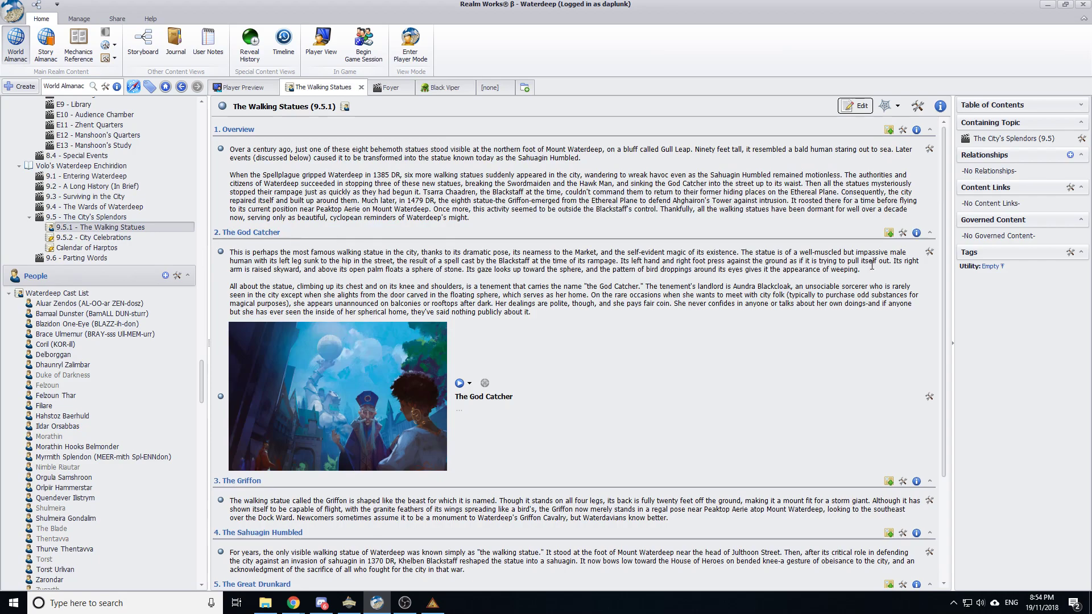
Set The God Catcher section to Collapse By Default, then reload The Walking Statues via City Celebrations
{"action": "left_click", "coordinate": [902, 233]}
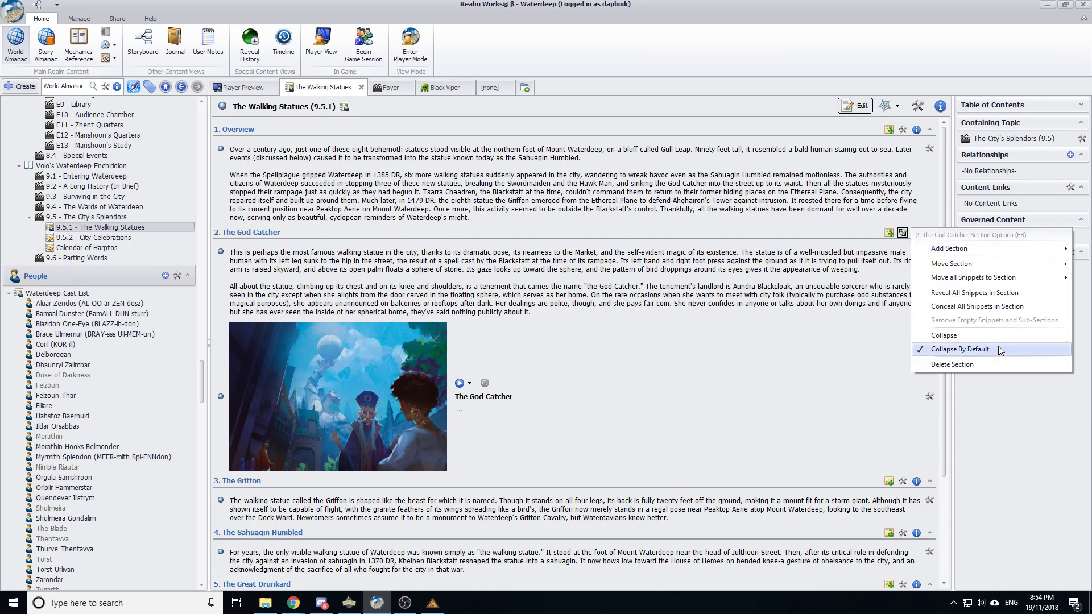
{"action": "left_click", "coordinate": [815, 388]}
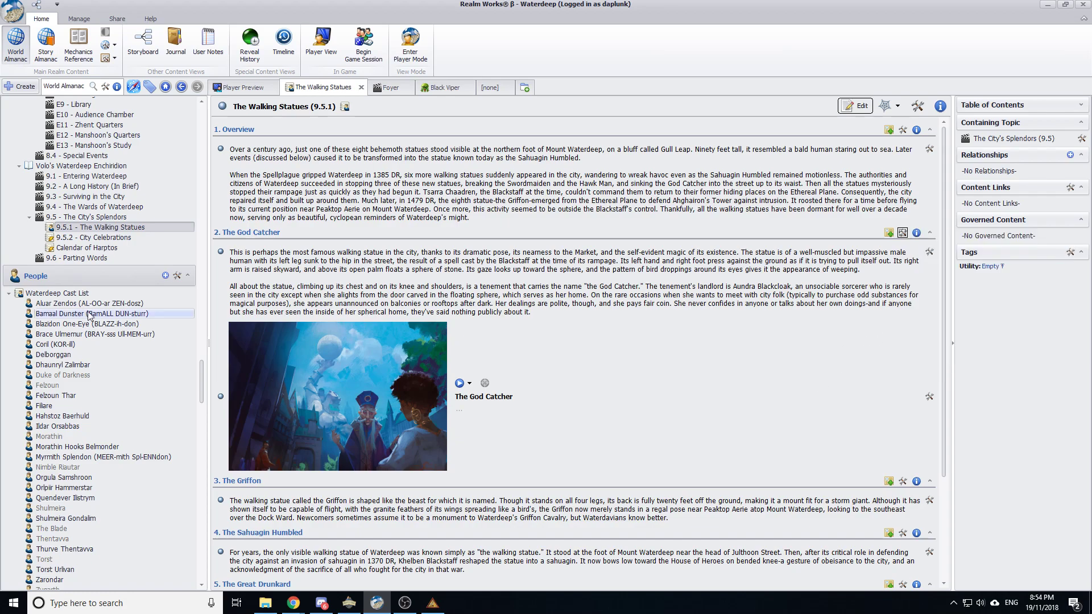
{"action": "left_click", "coordinate": [91, 237]}
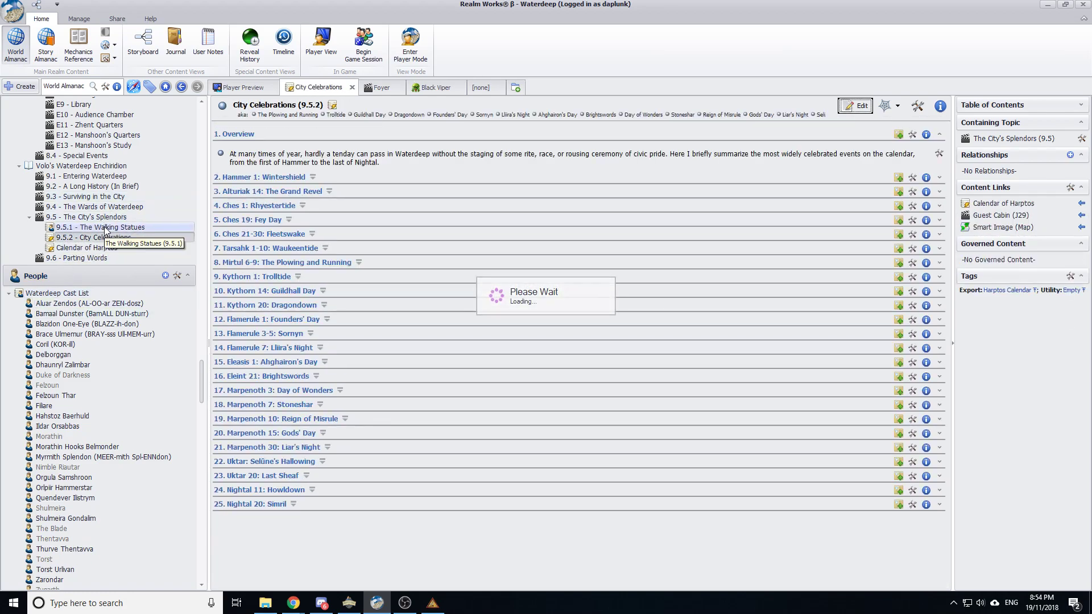
{"action": "left_click", "coordinate": [104, 227]}
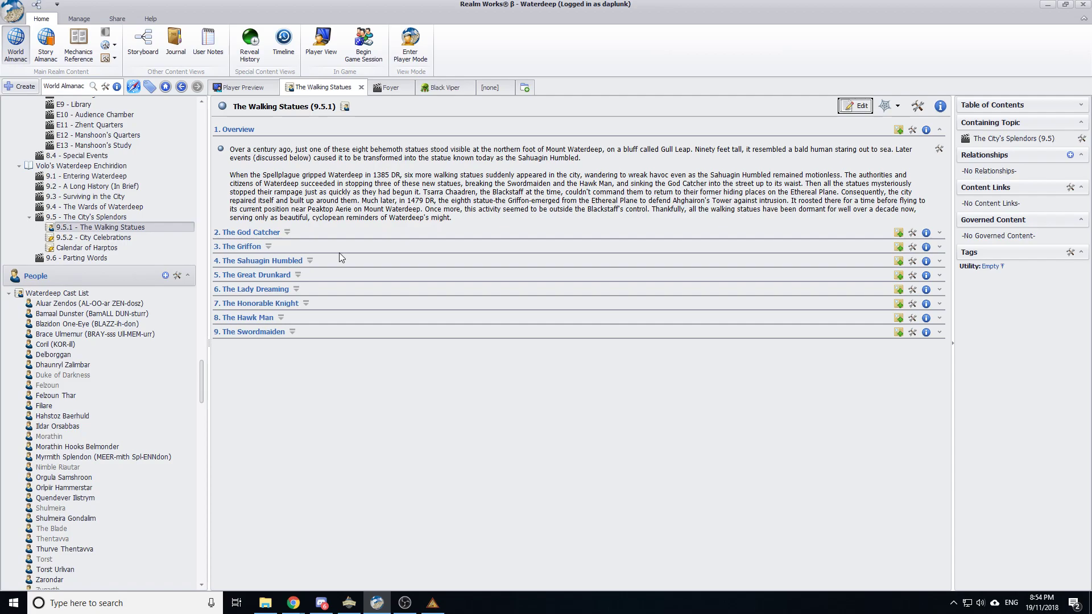
Expand and re-collapse the Hawk Man and Swordmaiden sections
{"action": "left_click", "coordinate": [283, 319]}
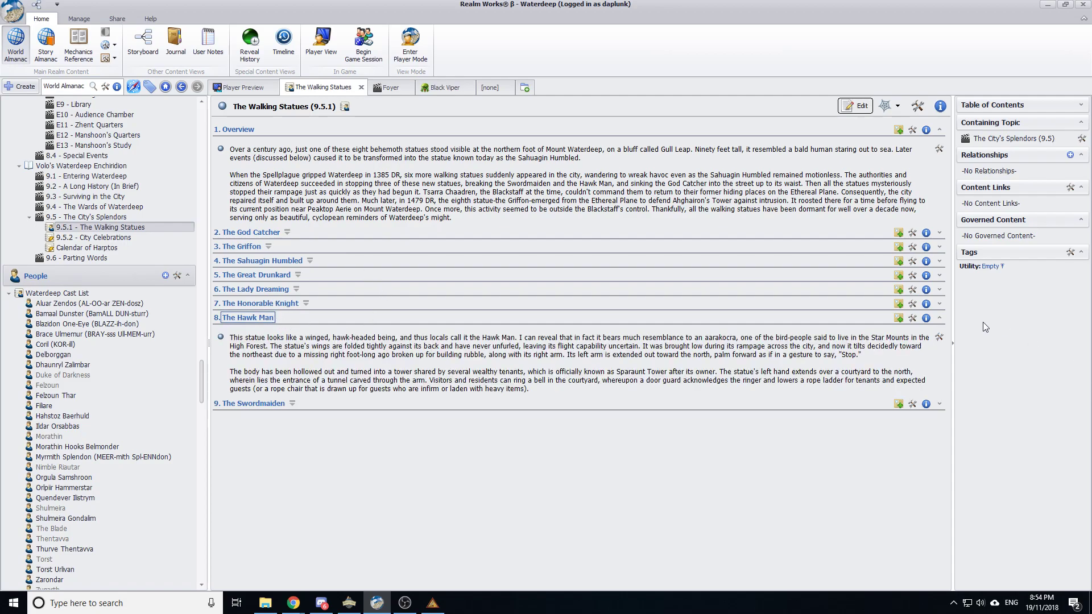
{"action": "left_click", "coordinate": [940, 318]}
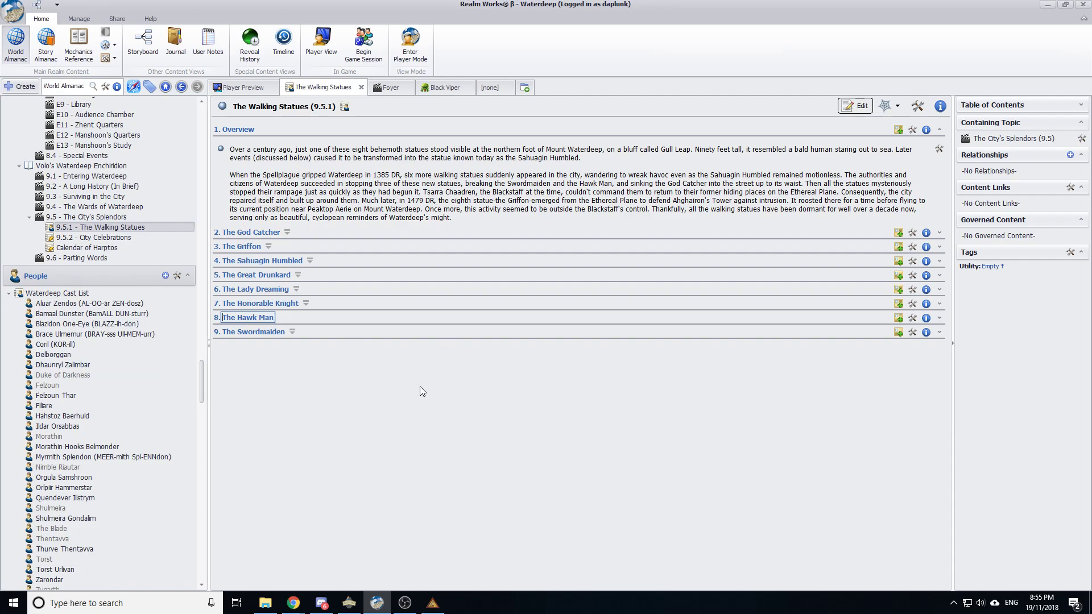
{"action": "left_click", "coordinate": [288, 332]}
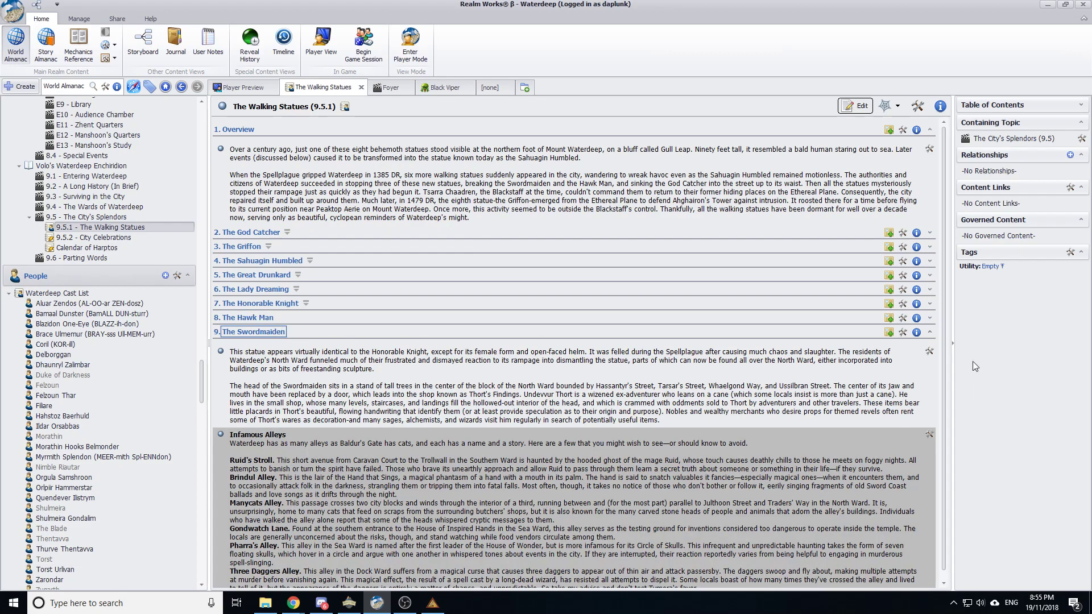
{"action": "left_click", "coordinate": [929, 332]}
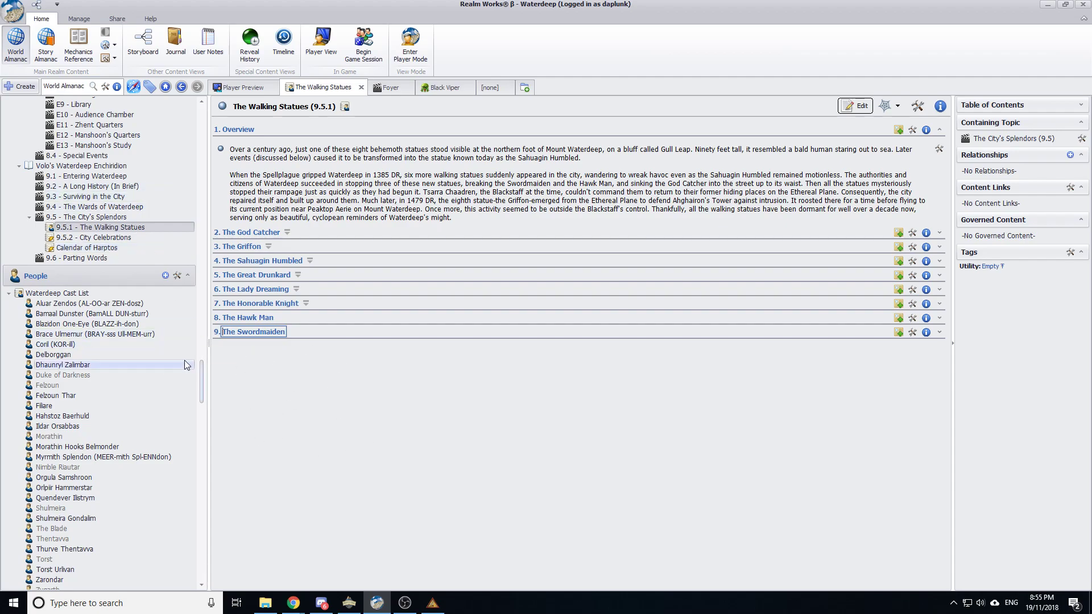
{"action": "left_click_drag", "start_coordinate": [201, 374], "coordinate": [396, 535]}
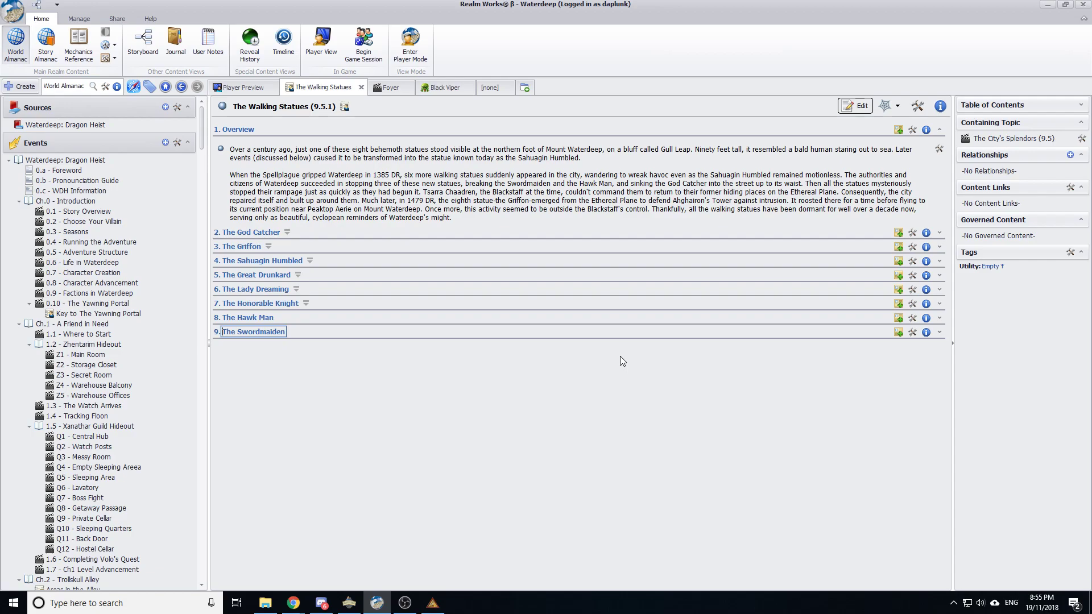
{"action": "left_click", "coordinate": [404, 603]}
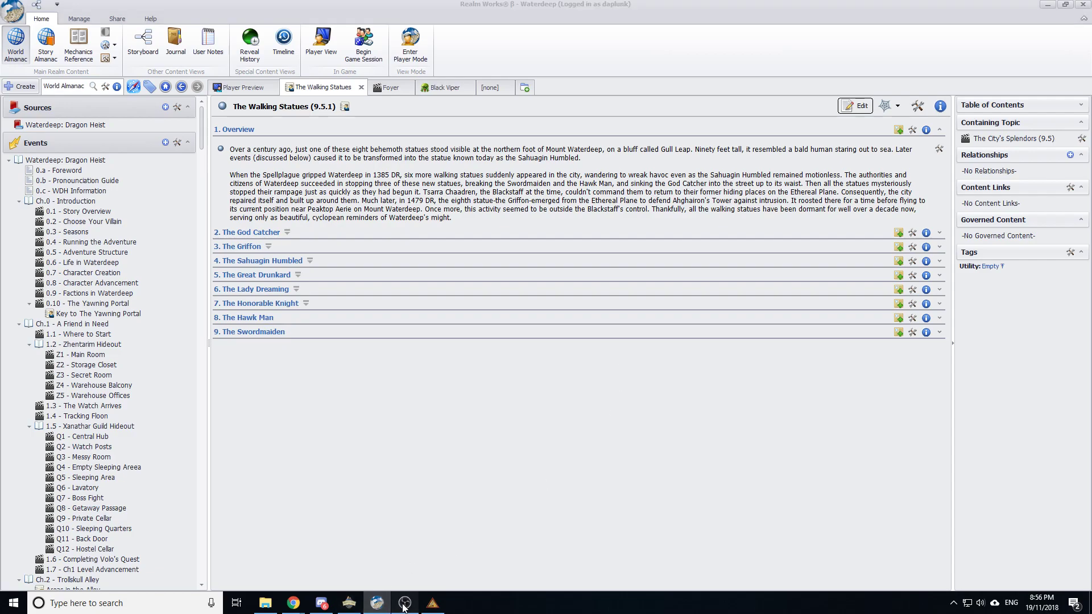